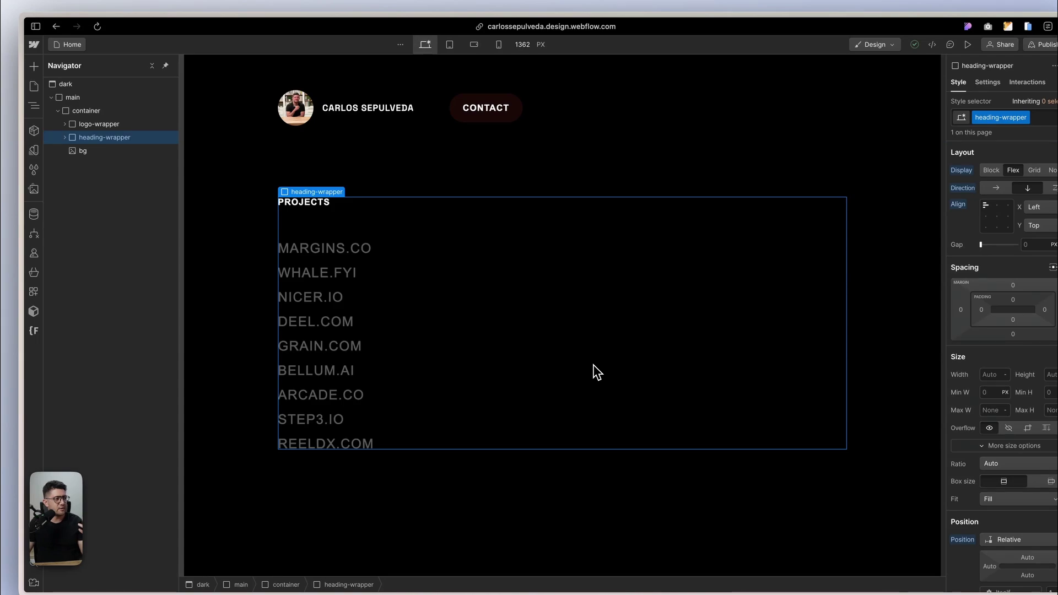
# Select the MARGINS.CO project link on the canvas
pyautogui.click(353, 259)
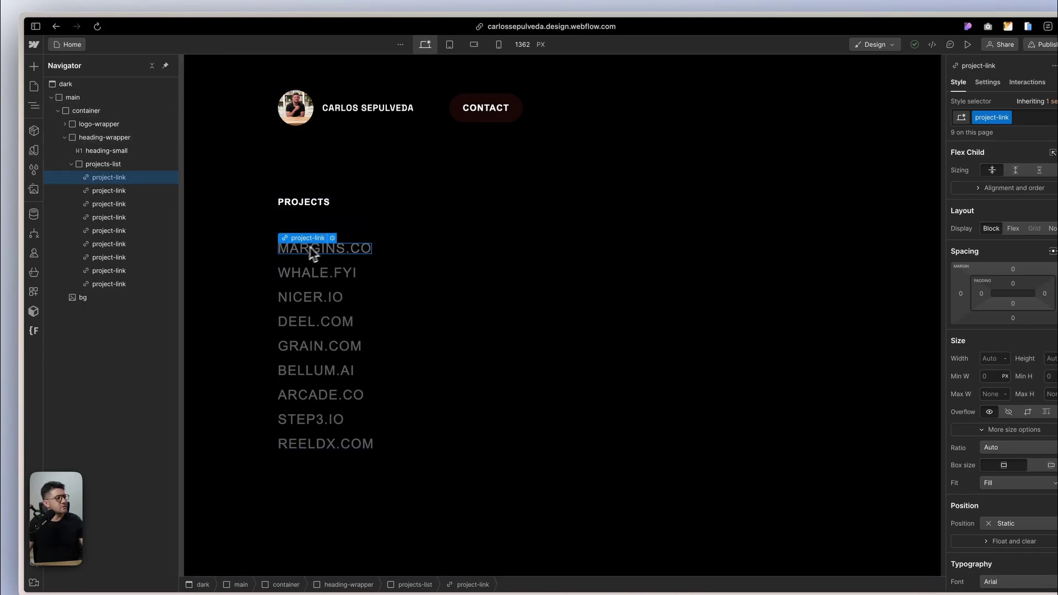
# Insert a Link Block below MARGINS.CO using quick search
pyautogui.press('super+k')
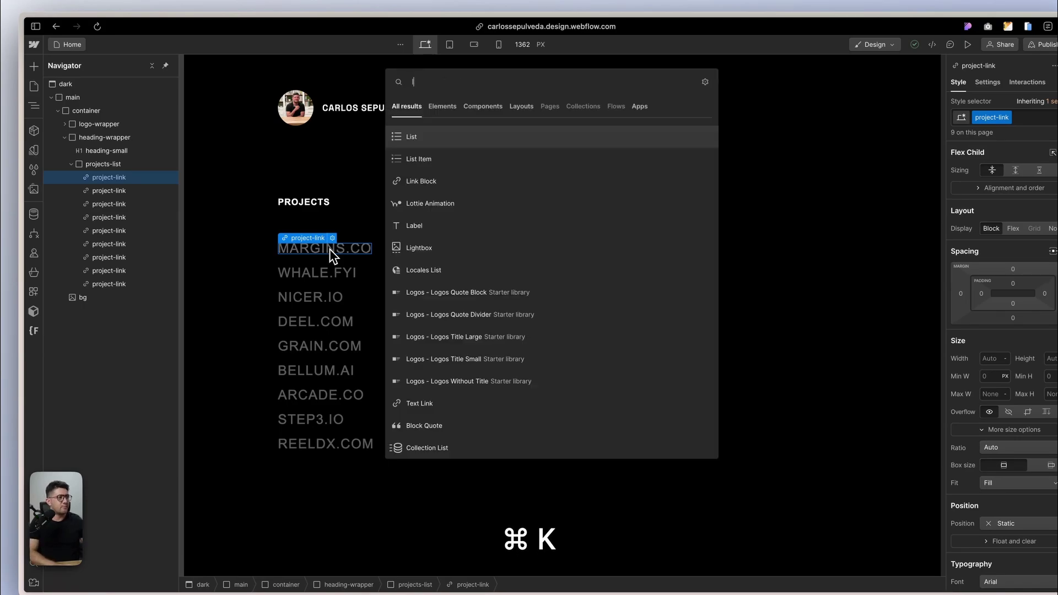
pyautogui.write('link')
pyautogui.press('Return')
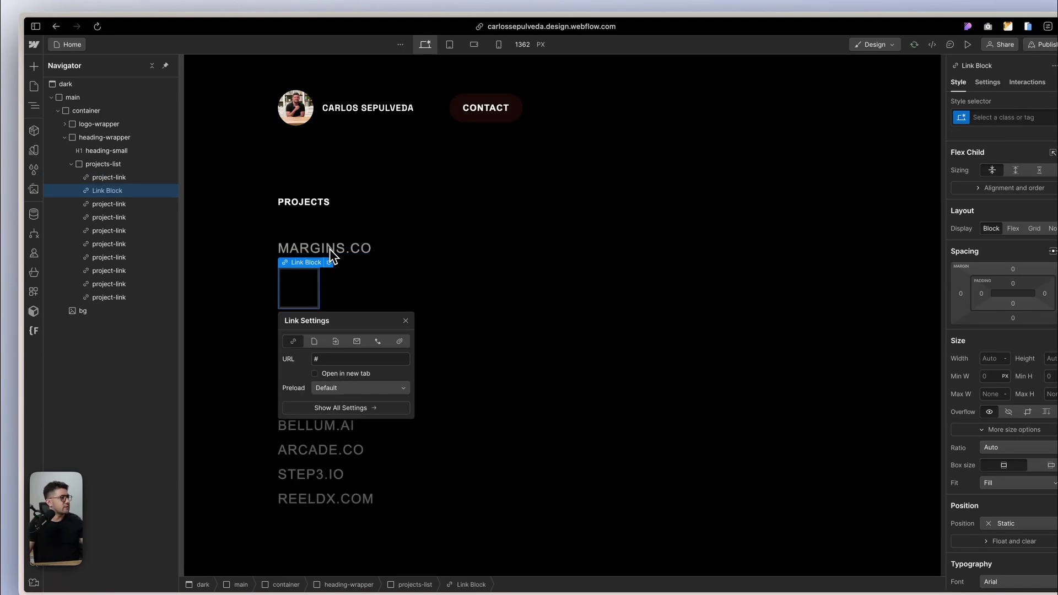
pyautogui.click(305, 284)
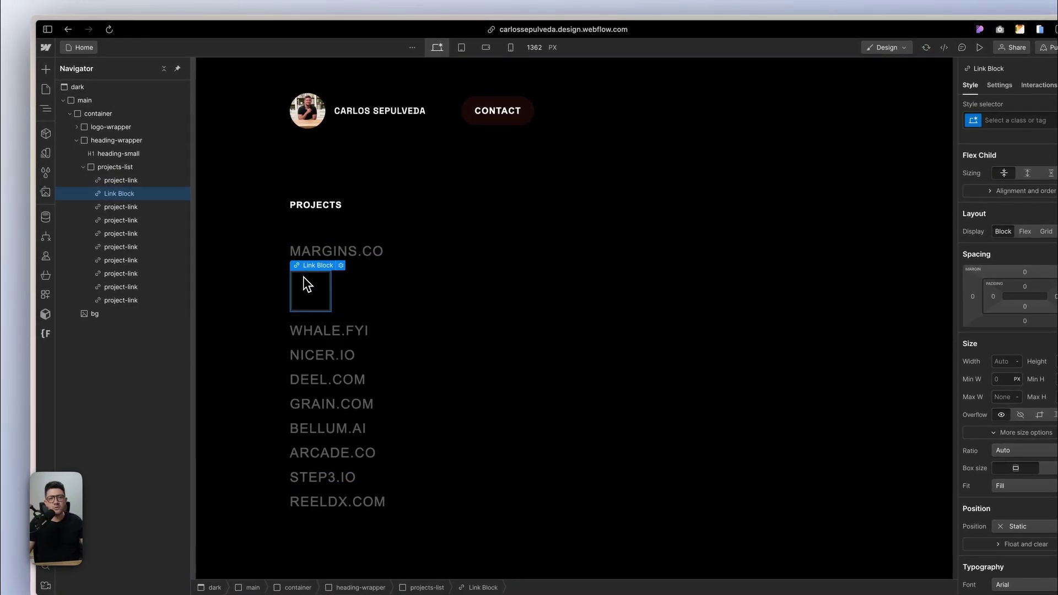
# Add a Text Block inside the new link and duplicate it
pyautogui.press('super+k')
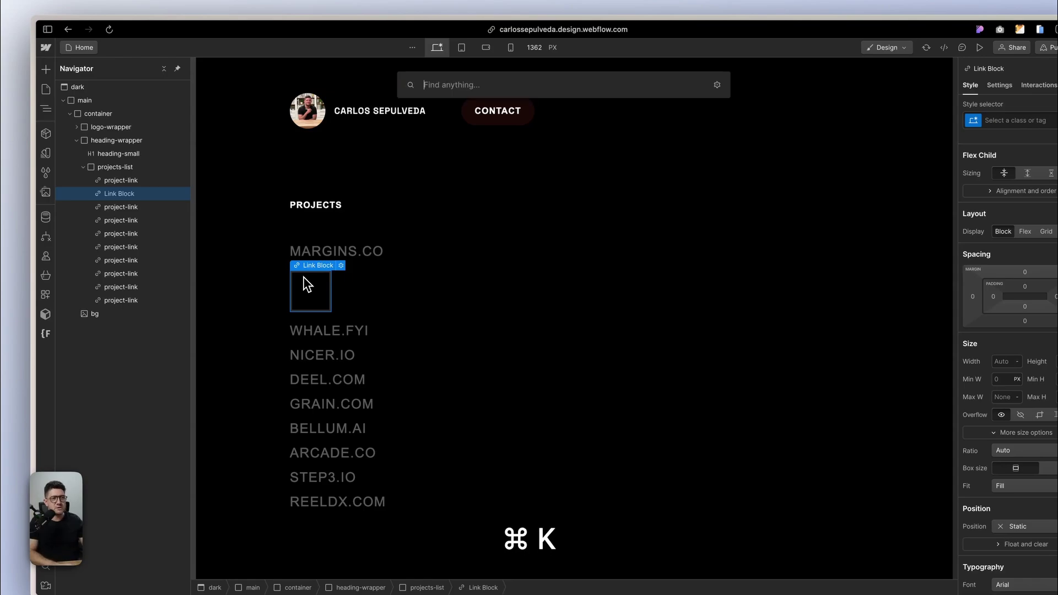
pyautogui.write('text')
pyautogui.press('Down')
pyautogui.press('Return')
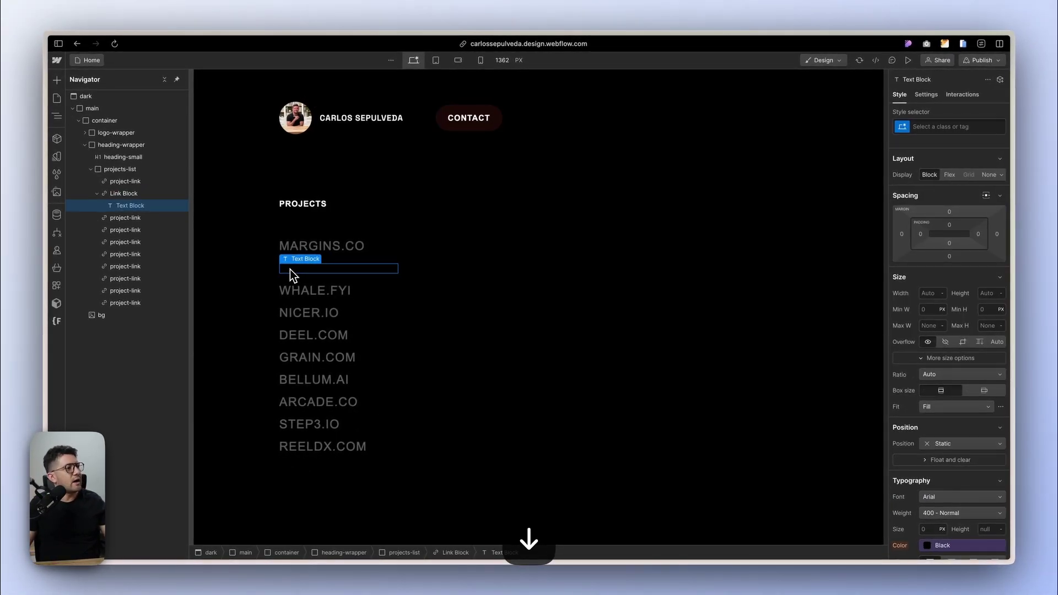
pyautogui.press('super+d')
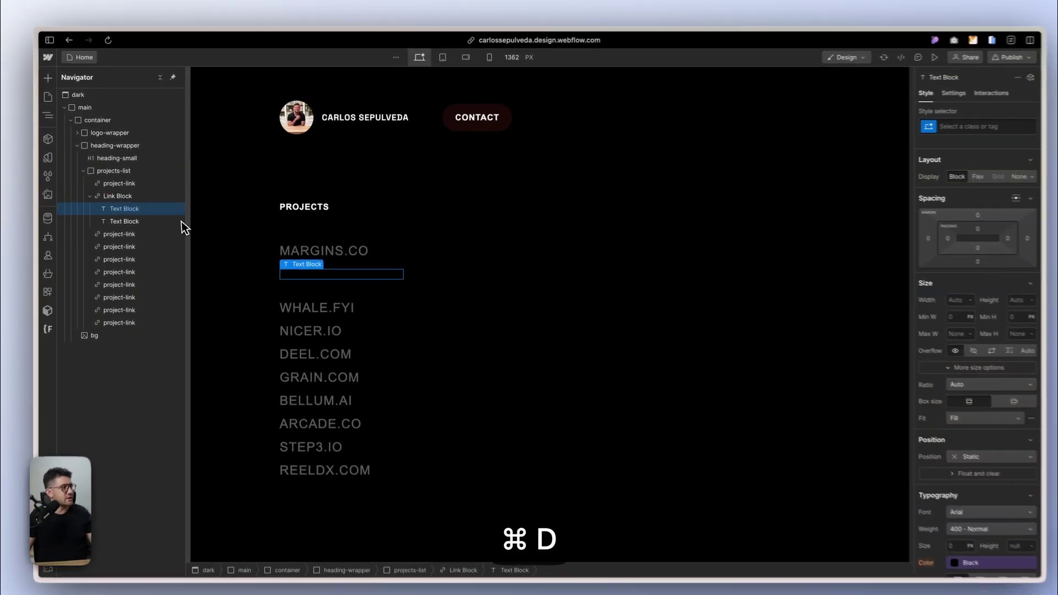
# Give the new link block the class project-link-2
pyautogui.click(145, 193)
pyautogui.click(128, 184)
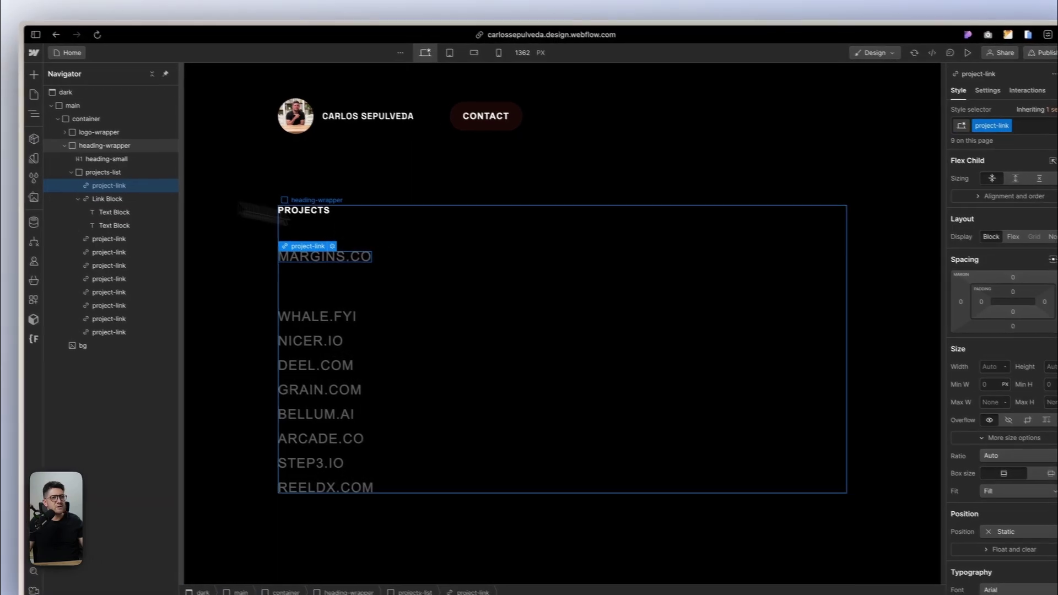
pyautogui.scroll(-5, 947, 308)
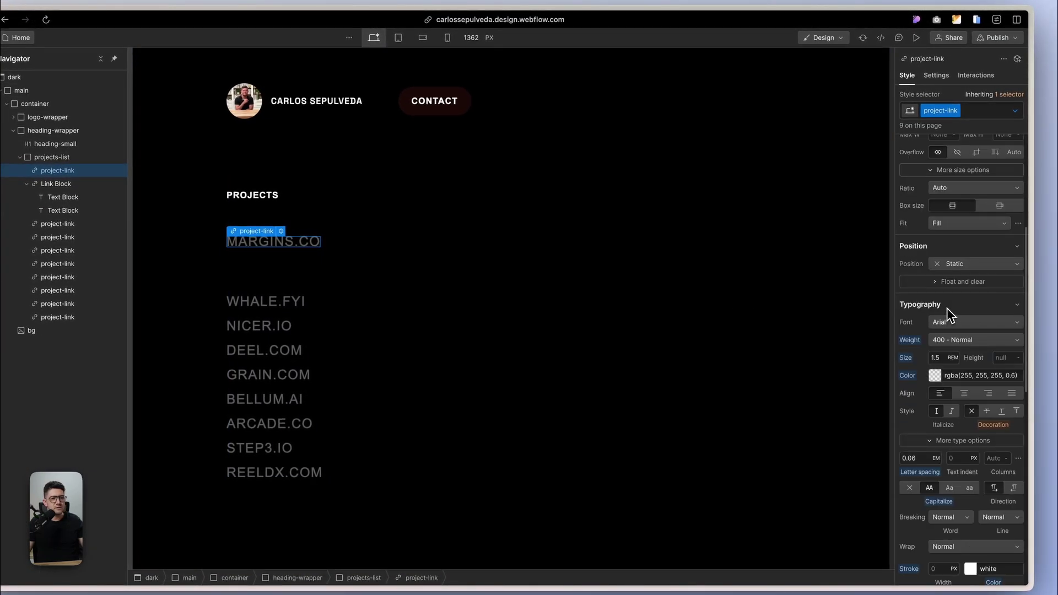
pyautogui.click(125, 190)
pyautogui.press('super+Return')
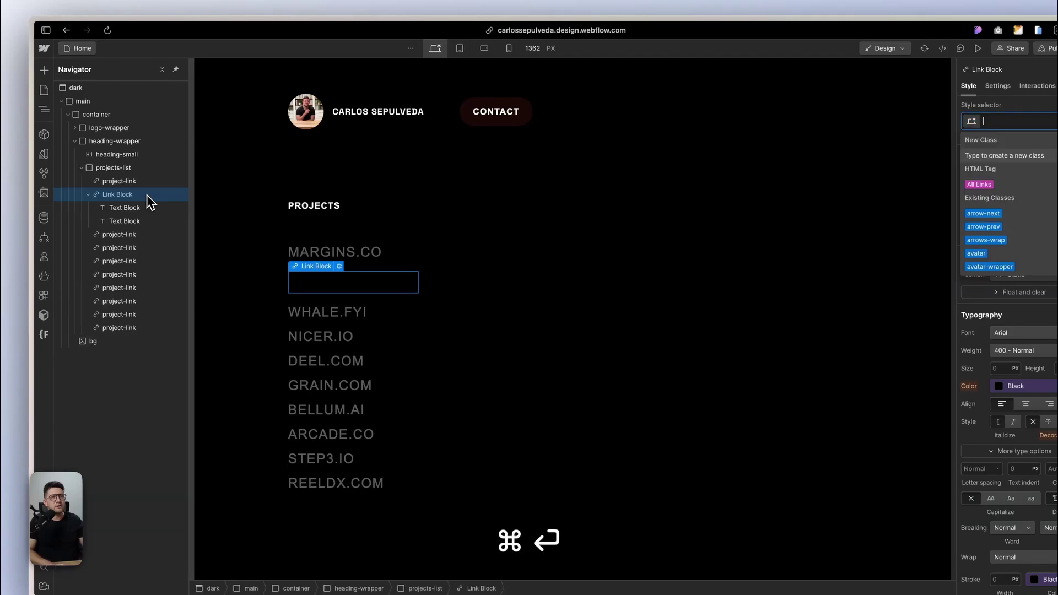
pyautogui.write('l')
pyautogui.press('BackSpace')
pyautogui.write('pro')
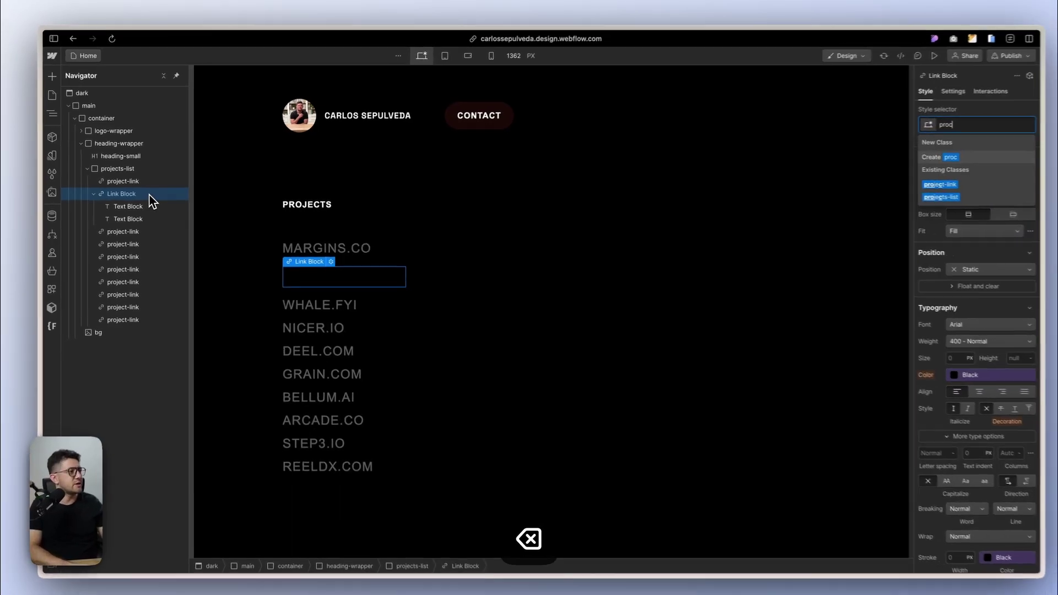
pyautogui.write('je')
pyautogui.write('ct-li')
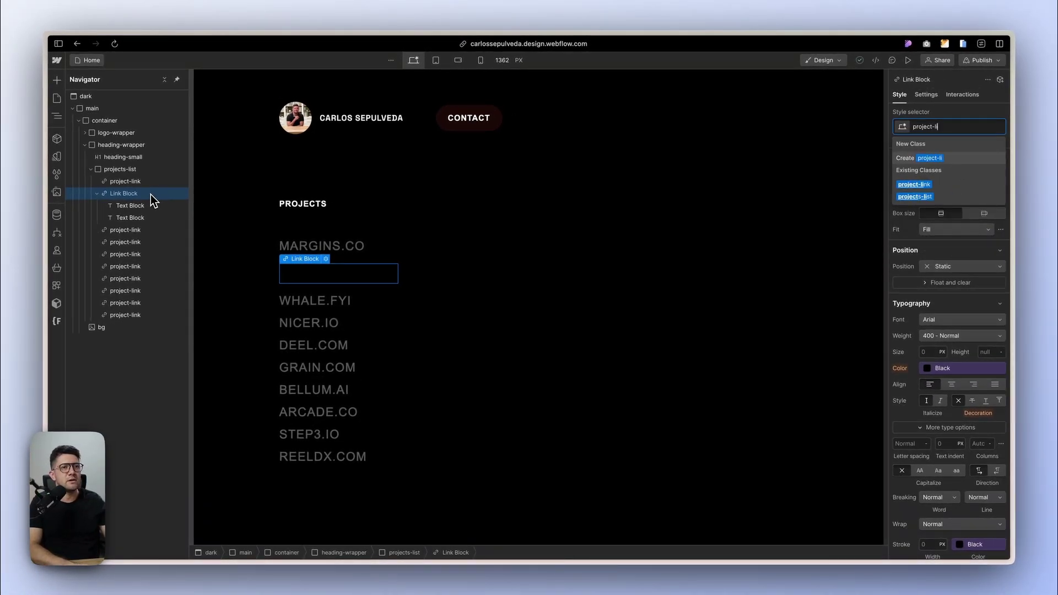
pyautogui.write('nk-')
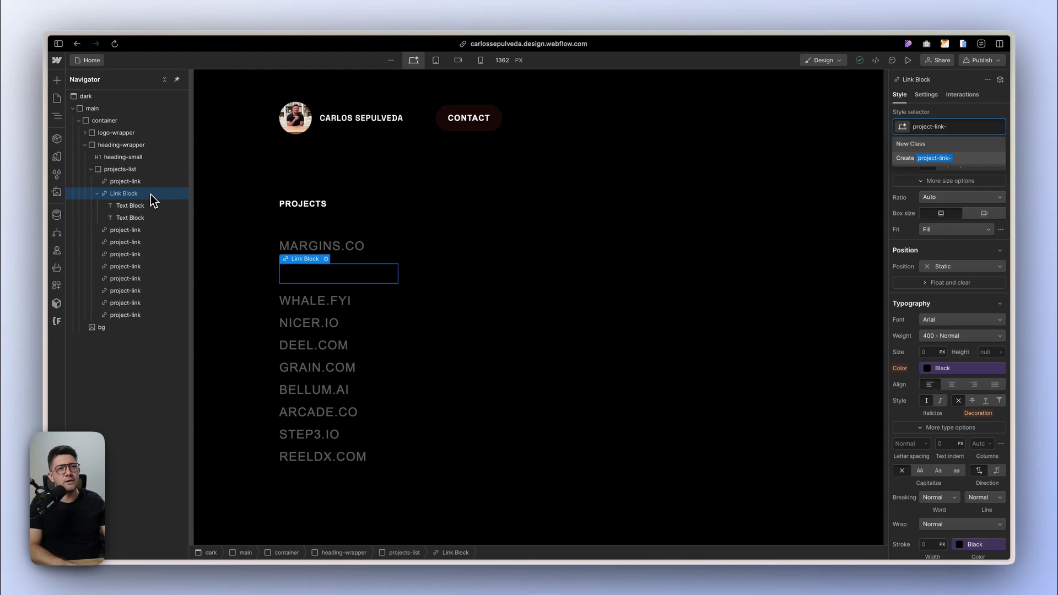
pyautogui.press('BackSpace')
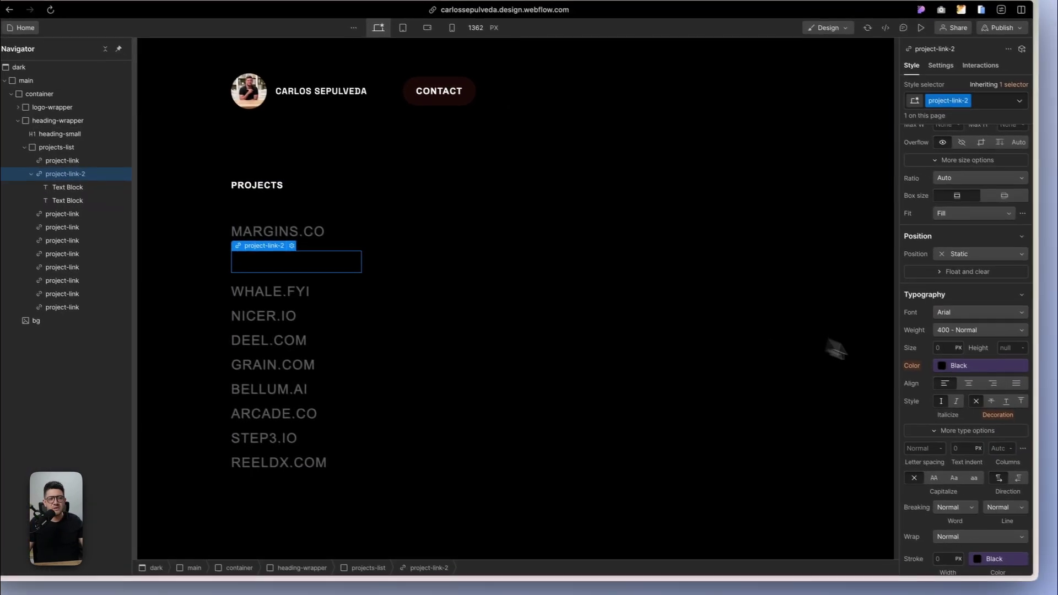
# Set the project-link-2 text colour to the White variable
pyautogui.scroll(-1, 969, 364)
pyautogui.click(970, 366)
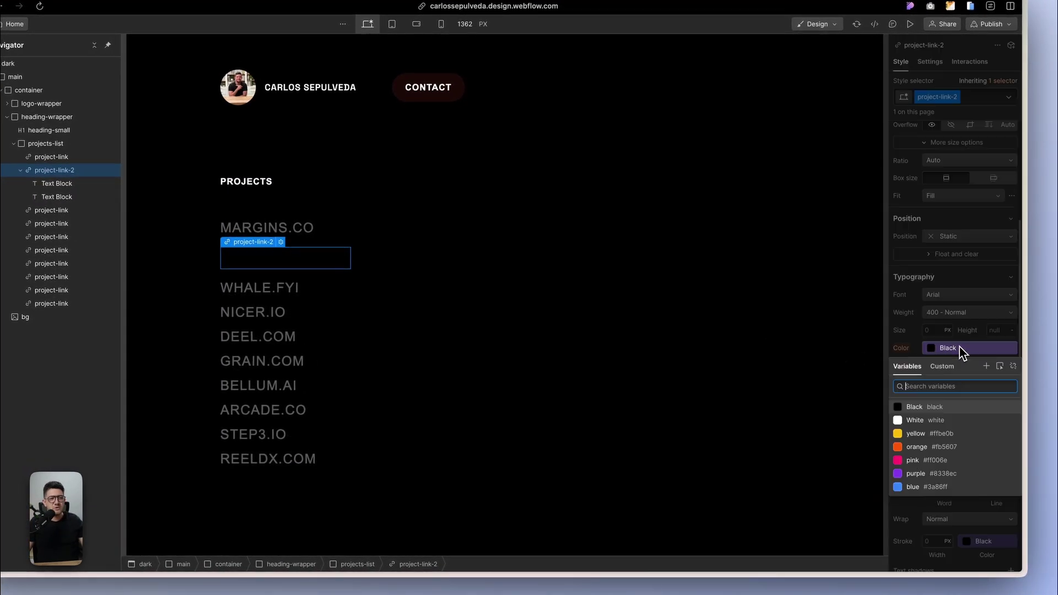
pyautogui.click(951, 419)
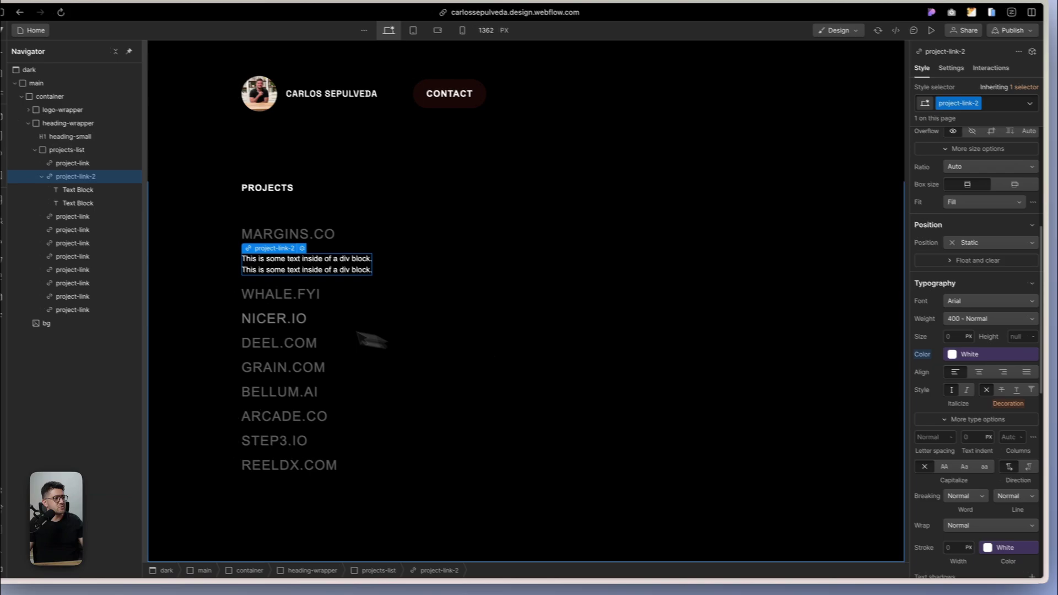
# Set the link's font size to 1.5 rem and increase its line height
pyautogui.click(286, 235)
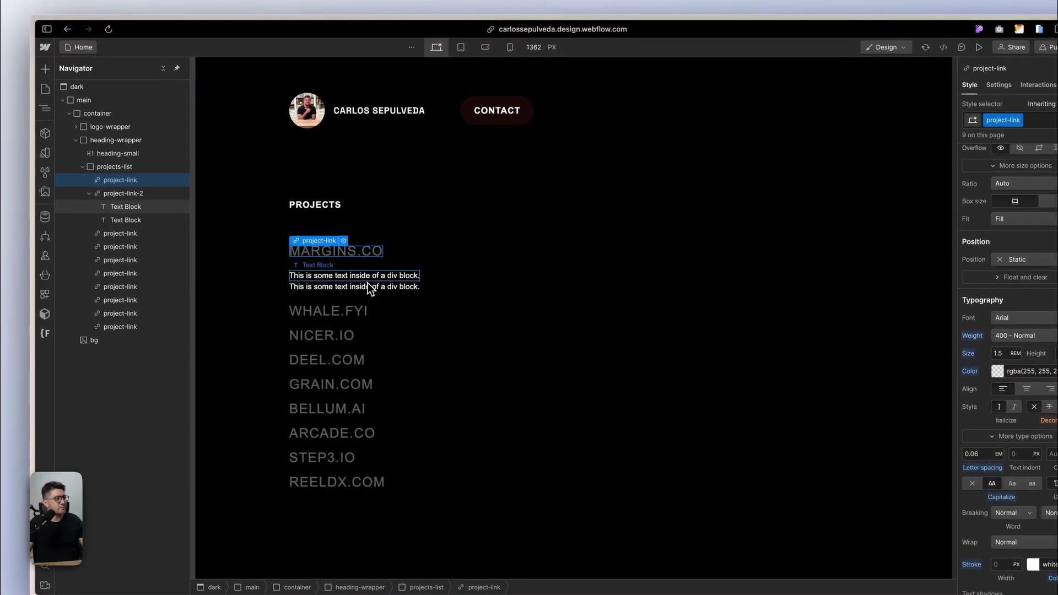
pyautogui.click(312, 256)
pyautogui.click(137, 195)
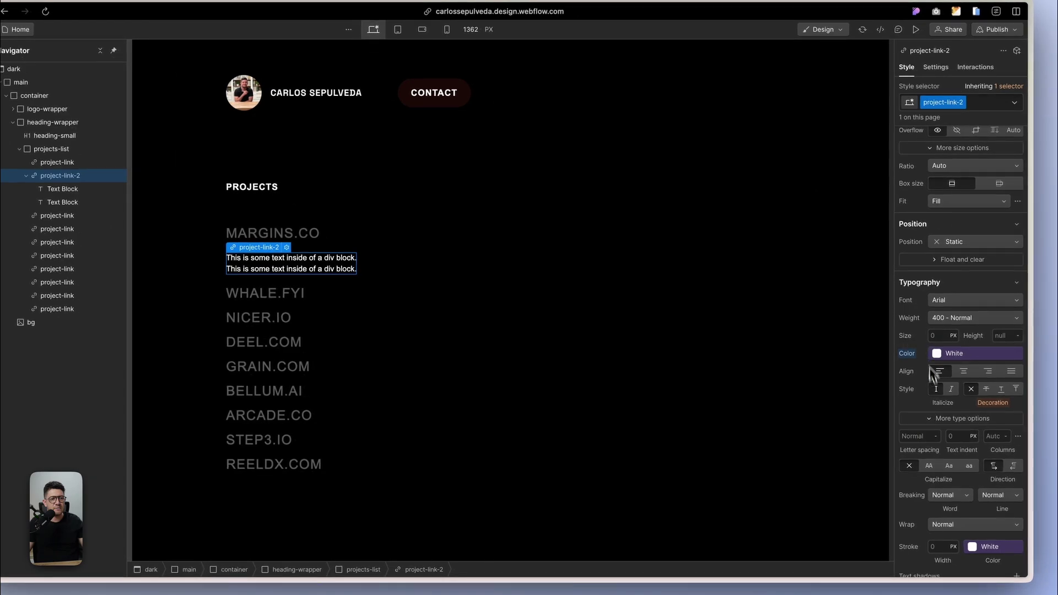
pyautogui.scroll(-1, 932, 374)
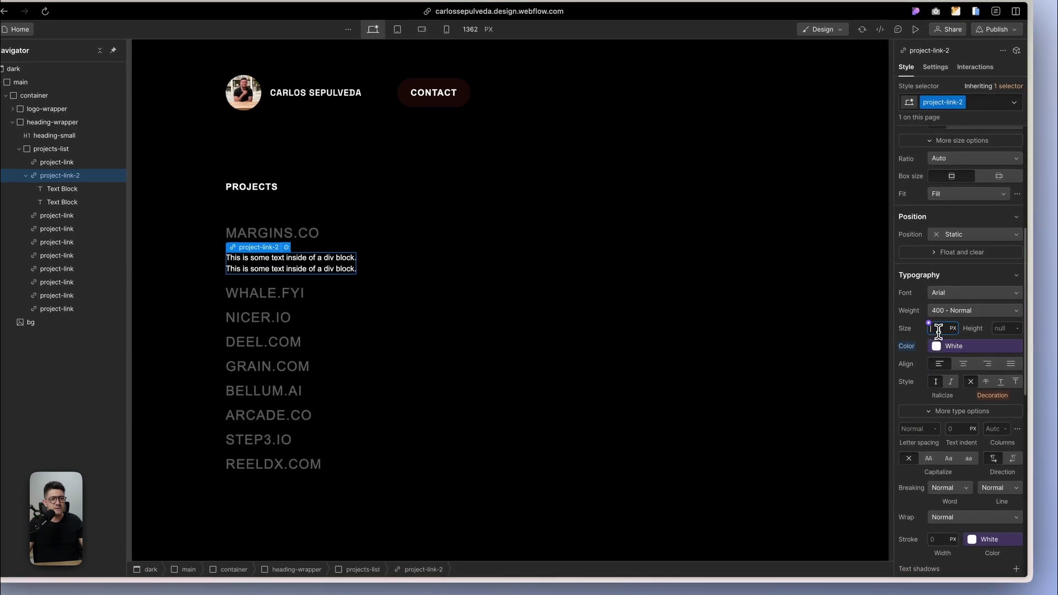
pyautogui.press('Return')
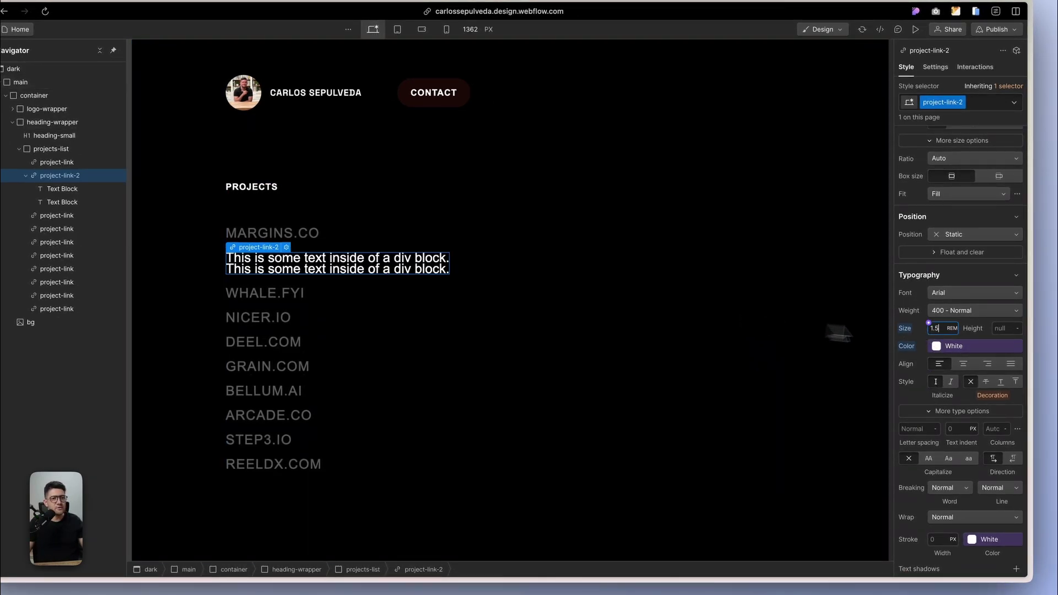
pyautogui.click(1002, 328)
pyautogui.write('1.2')
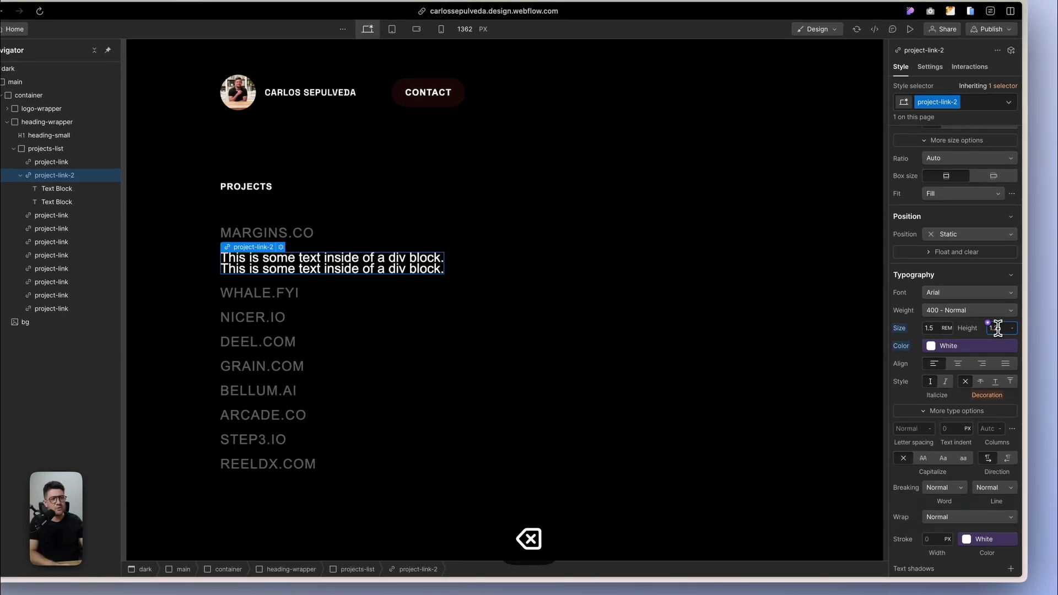
pyautogui.press('Return')
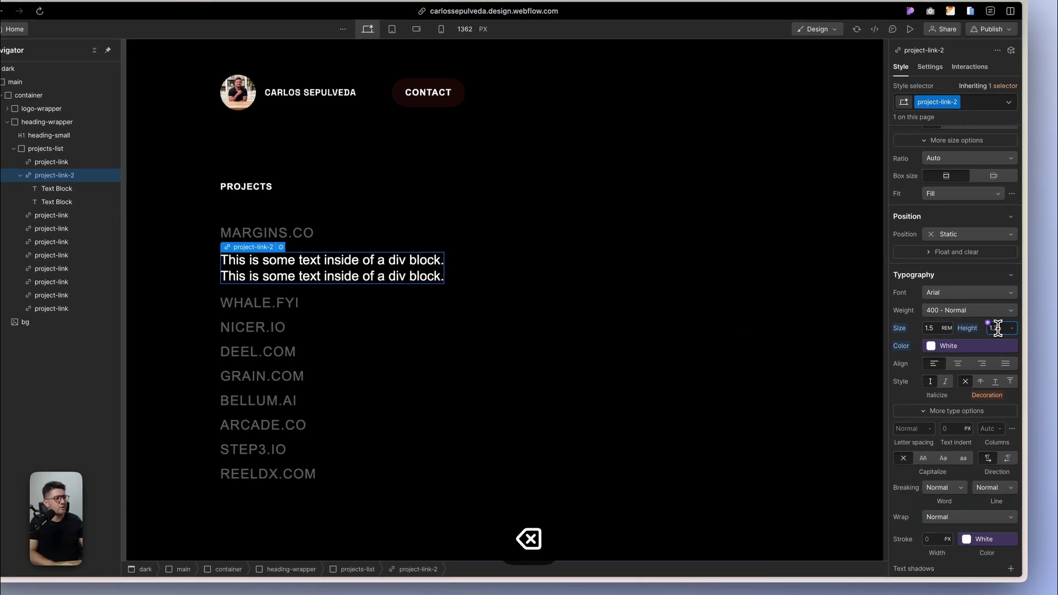
# Copy the MARGINS.CO name and paste it into the first text block
pyautogui.click(716, 341)
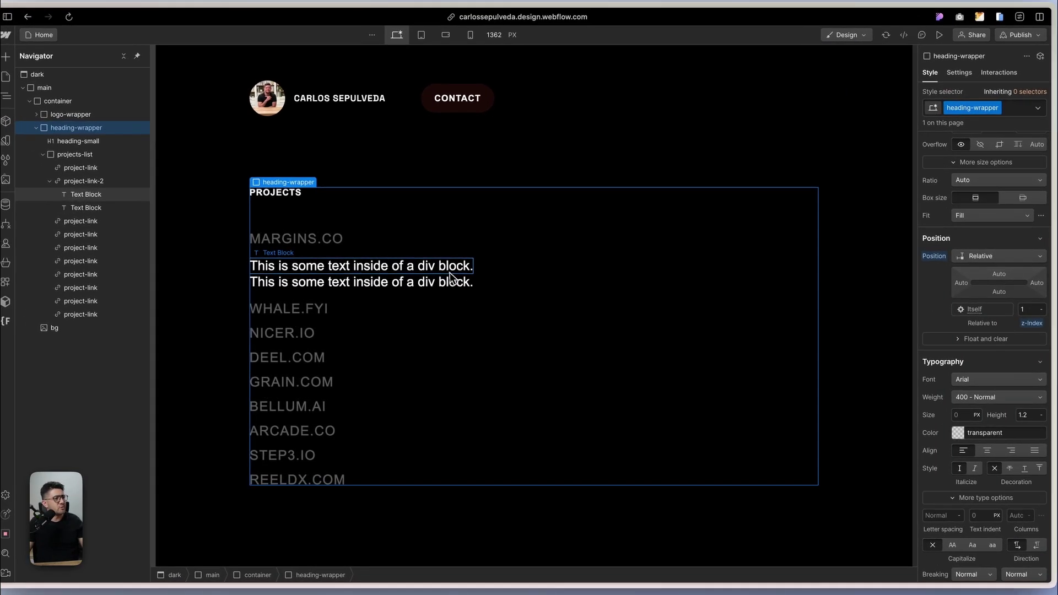
pyautogui.click(369, 266)
pyautogui.click(323, 241)
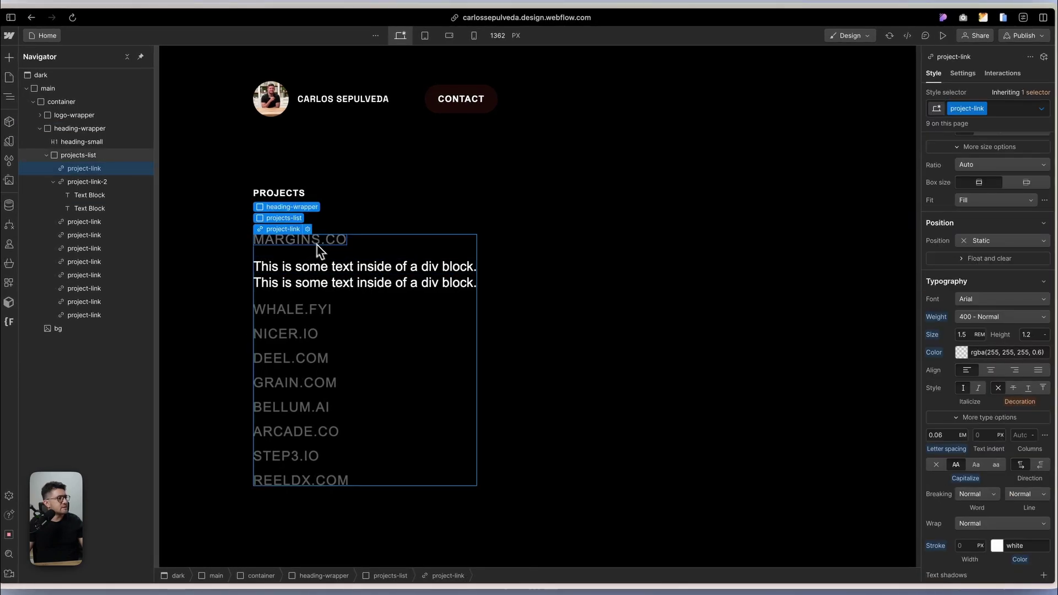
pyautogui.doubleClick(323, 247)
pyautogui.press('super+c')
pyautogui.doubleClick(332, 264)
pyautogui.press('super+v')
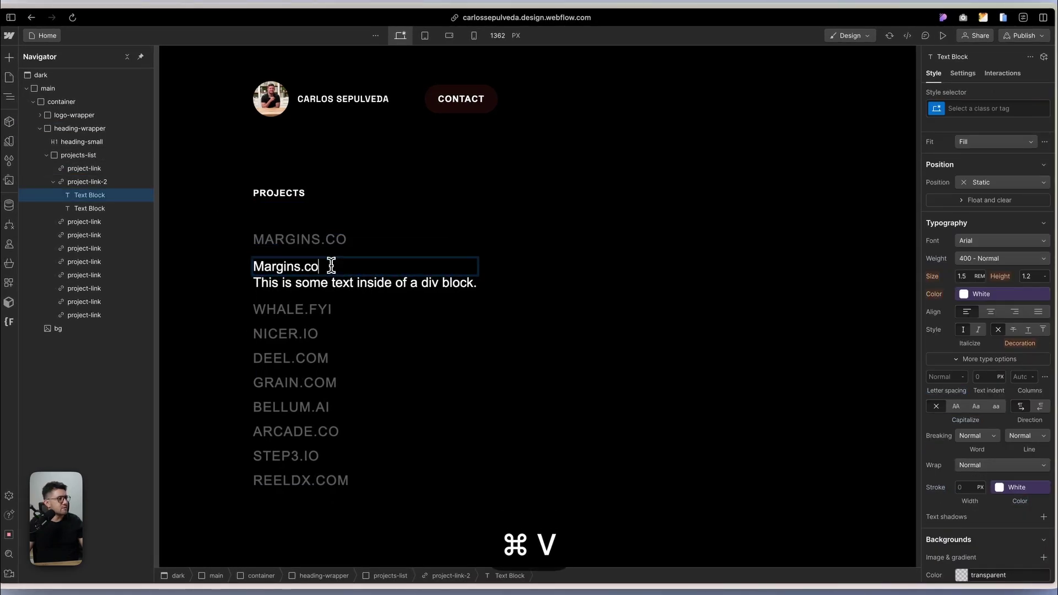
# Paste Margins.co into the second text block as well
pyautogui.click(352, 246)
pyautogui.click(310, 287)
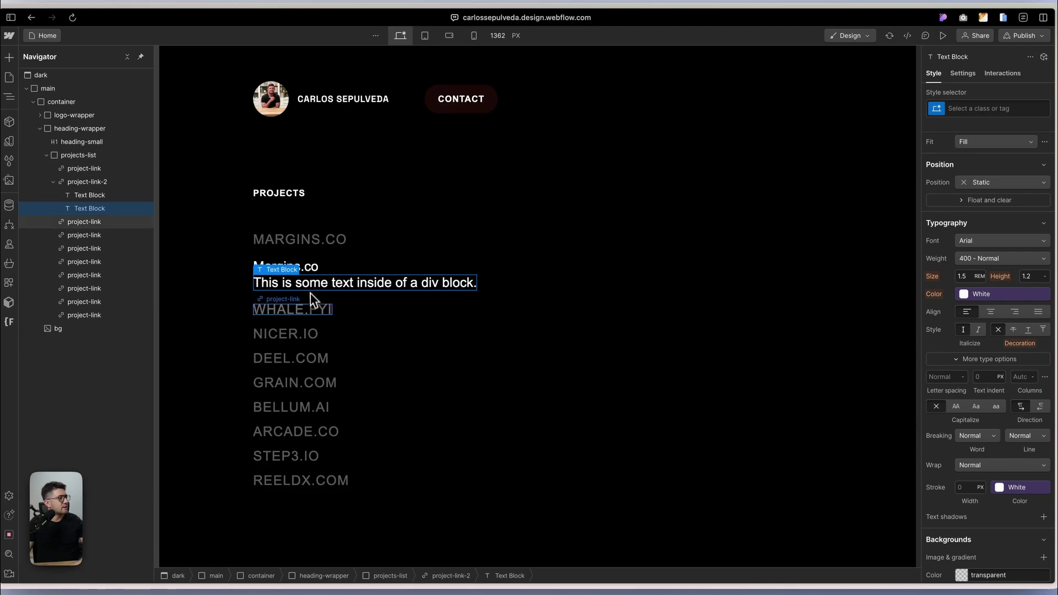
pyautogui.click(343, 272)
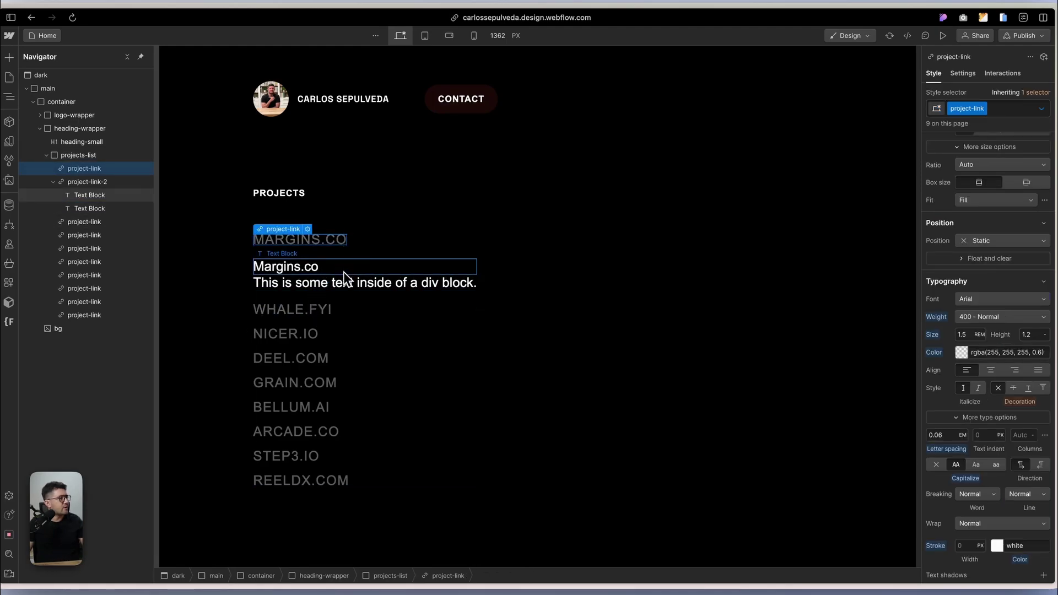
pyautogui.doubleClick(346, 282)
pyautogui.press('super+v')
pyautogui.click(419, 256)
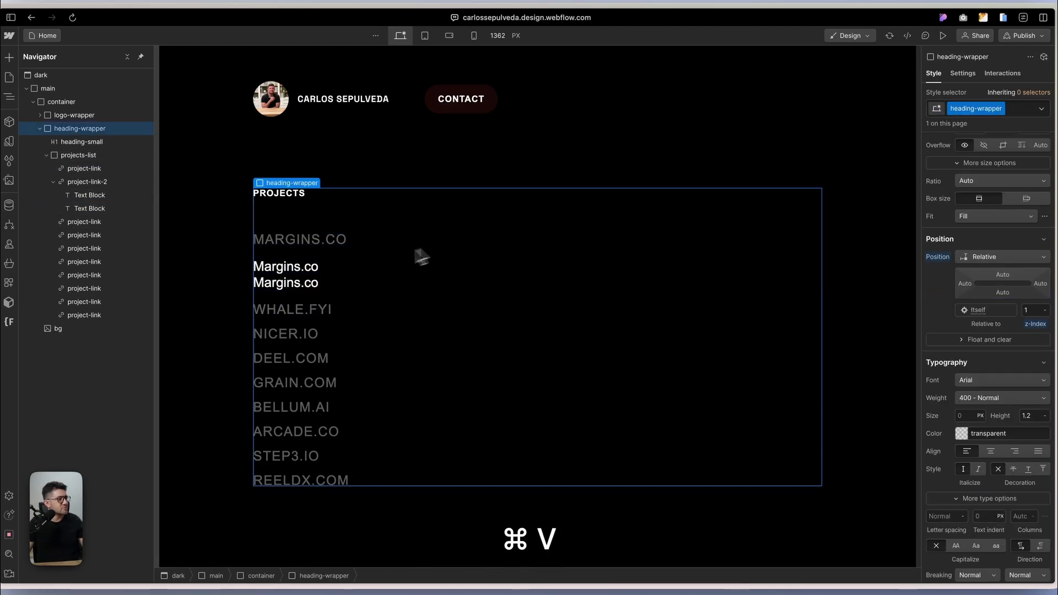
# Set project-link-2's text capitalization to AA uppercase
pyautogui.click(322, 248)
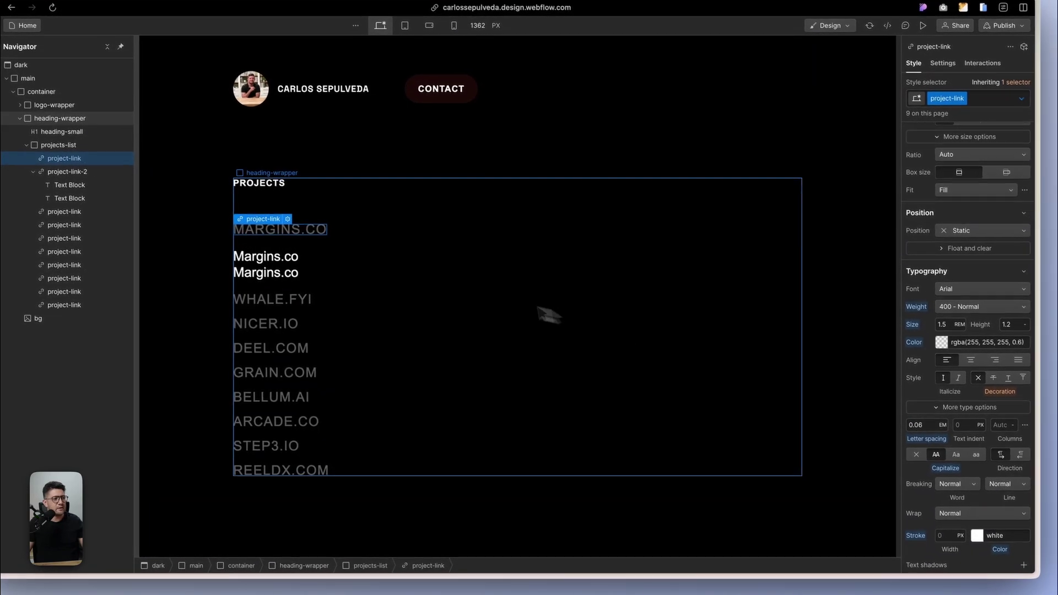
pyautogui.click(266, 256)
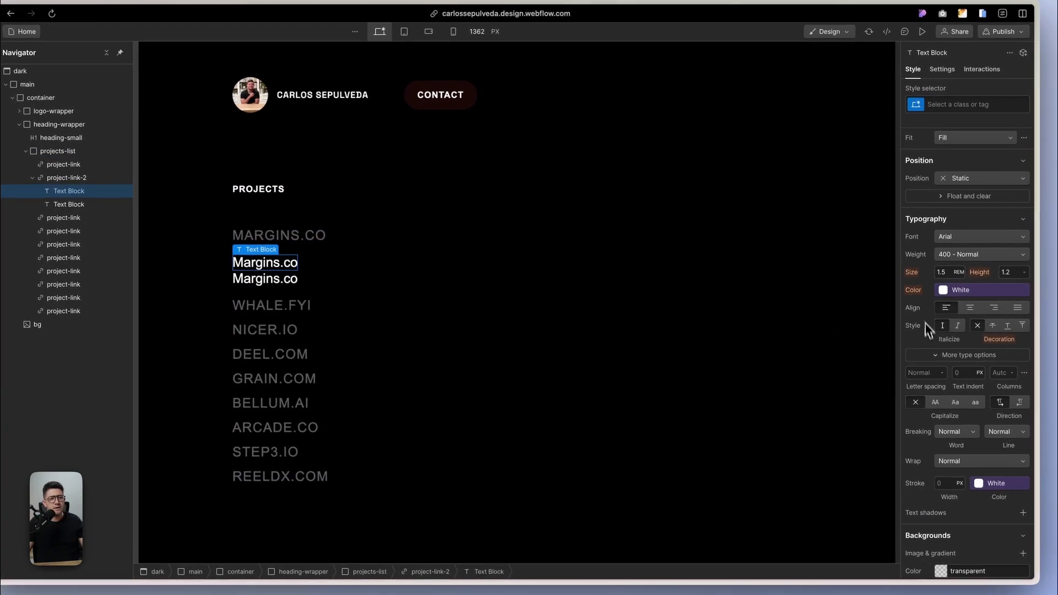
pyautogui.click(934, 378)
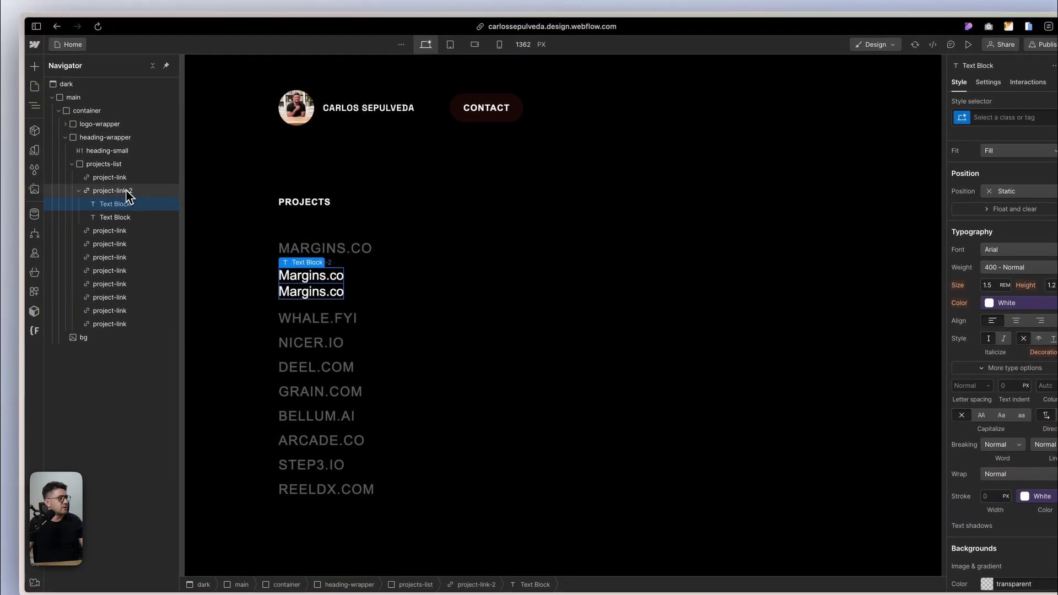
pyautogui.click(65, 177)
pyautogui.click(930, 454)
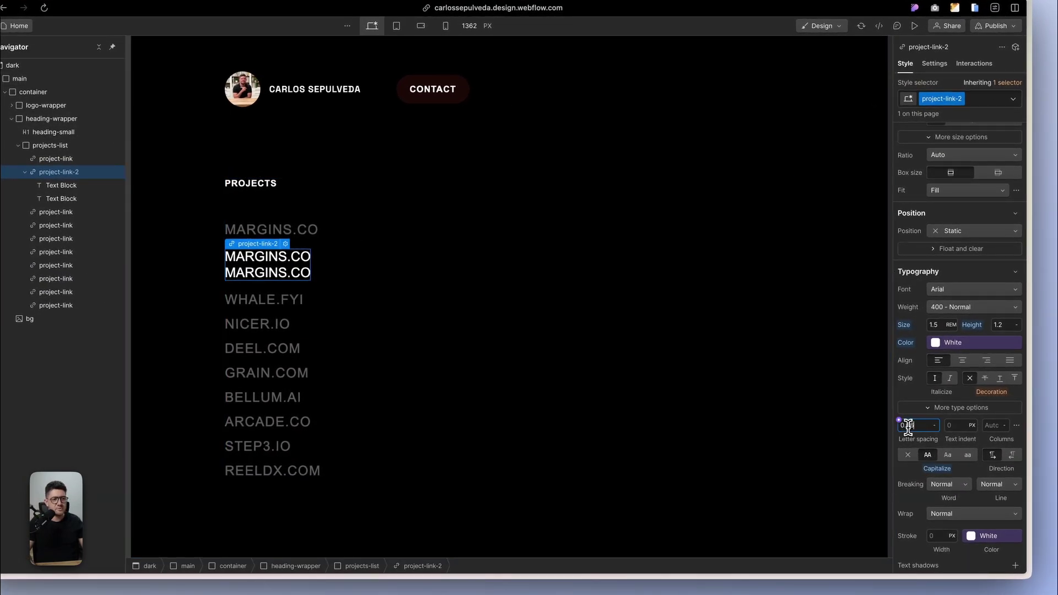
# Set project-link-2's opacity to 50 in the Effects section
pyautogui.click(634, 291)
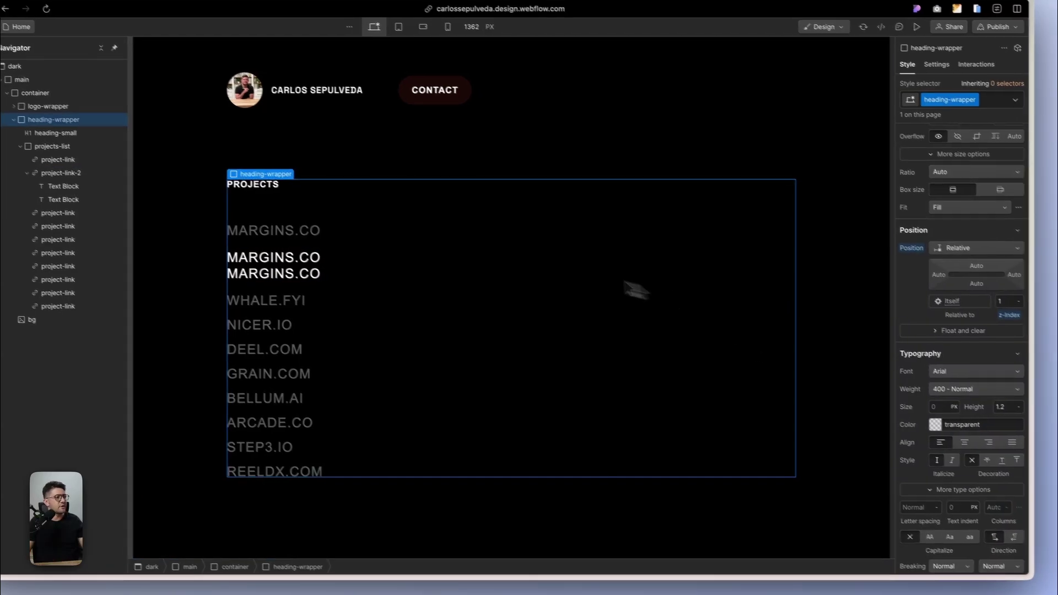
pyautogui.click(311, 263)
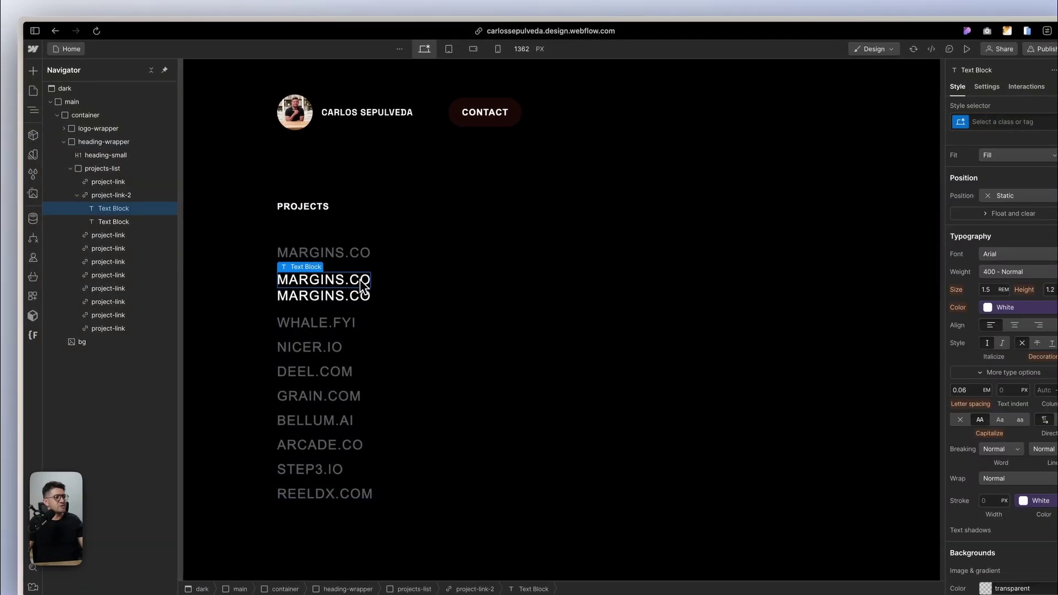
pyautogui.click(158, 195)
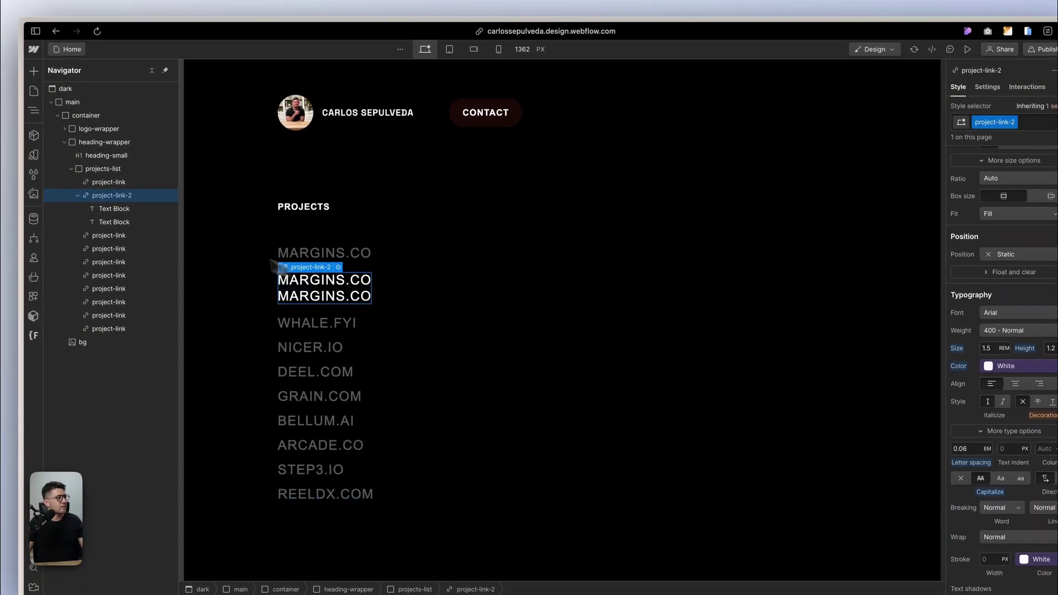
pyautogui.click(502, 238)
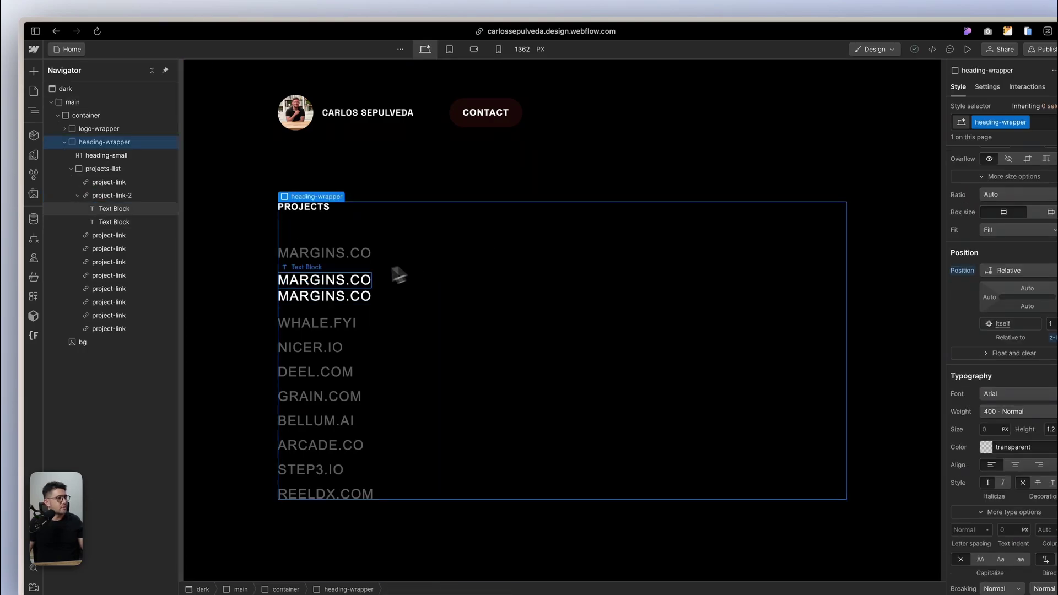
pyautogui.click(144, 199)
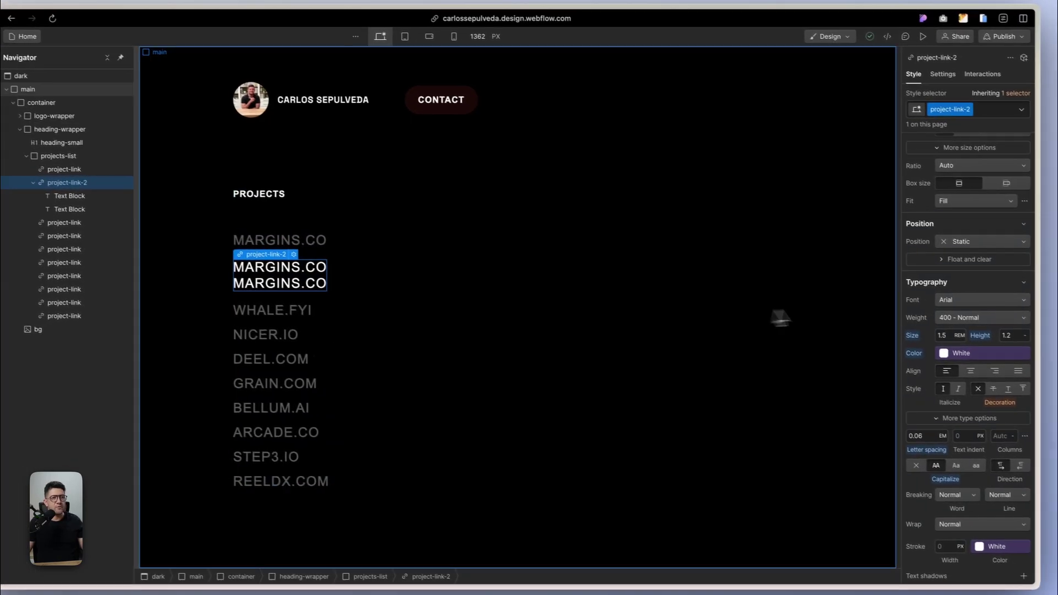
pyautogui.scroll(-10, 956, 321)
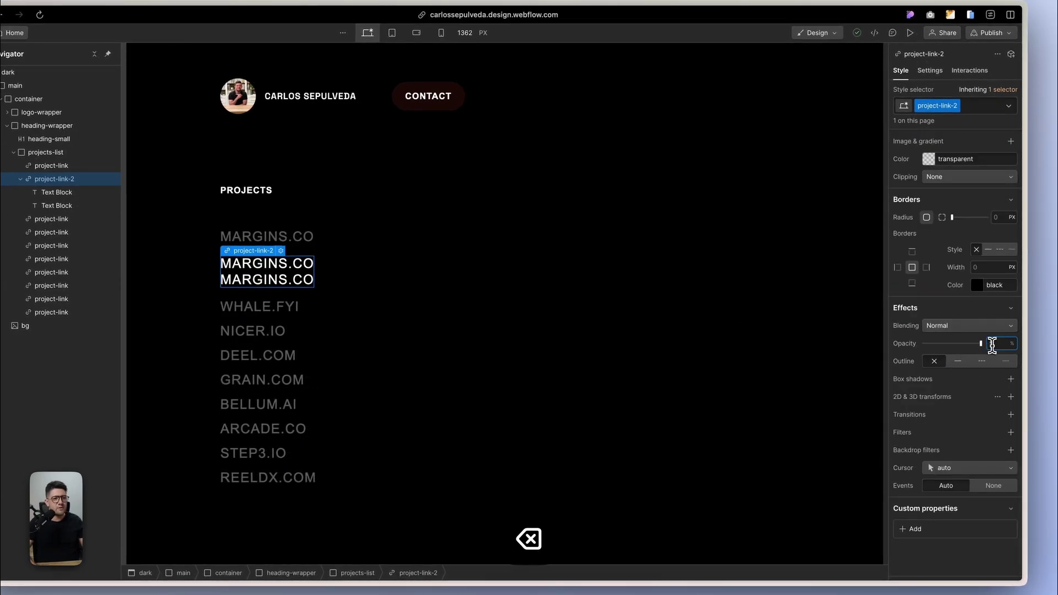
pyautogui.write('50')
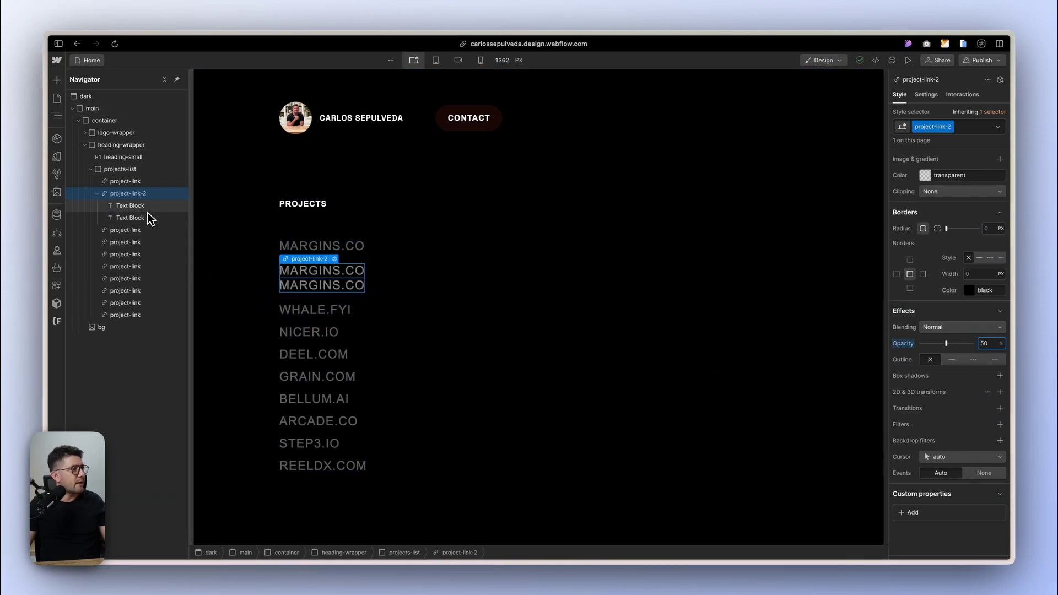
# Set project-link-2's overflow to Hidden and its height to 1.2 em
pyautogui.scroll(8, 937, 275)
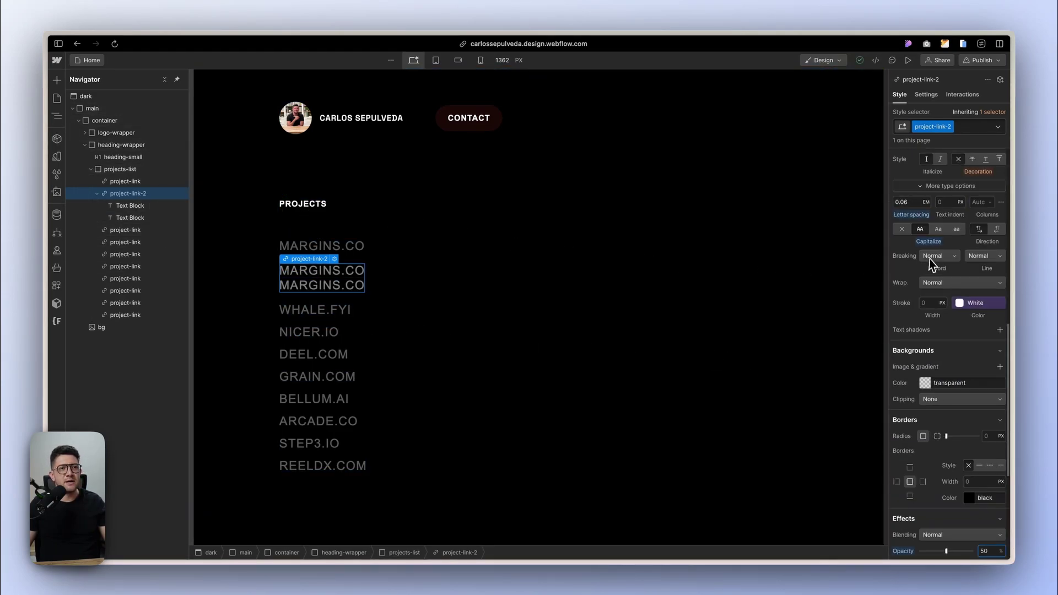
pyautogui.scroll(3, 965, 385)
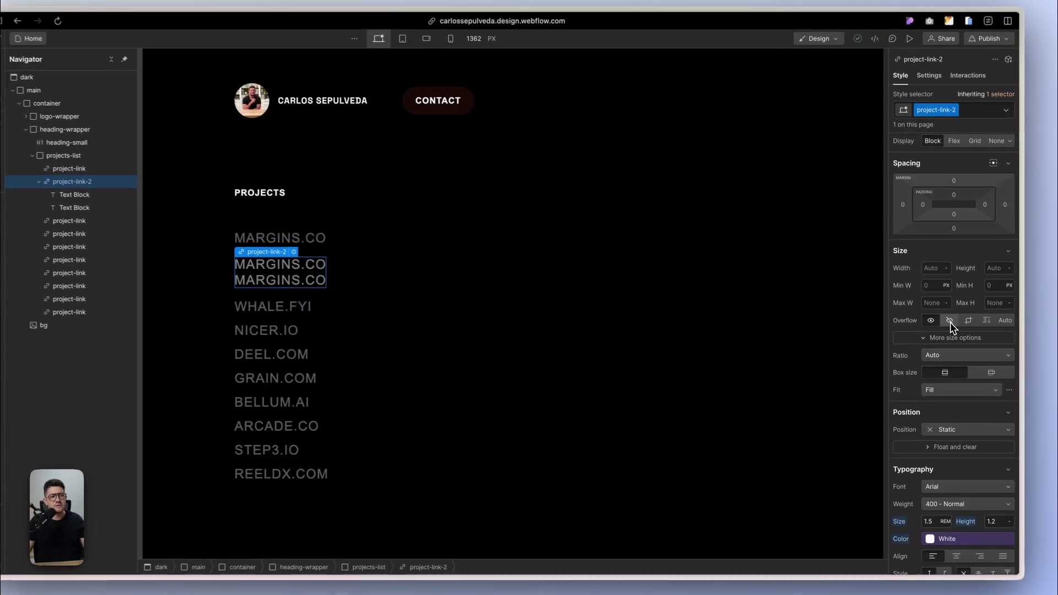
pyautogui.click(950, 322)
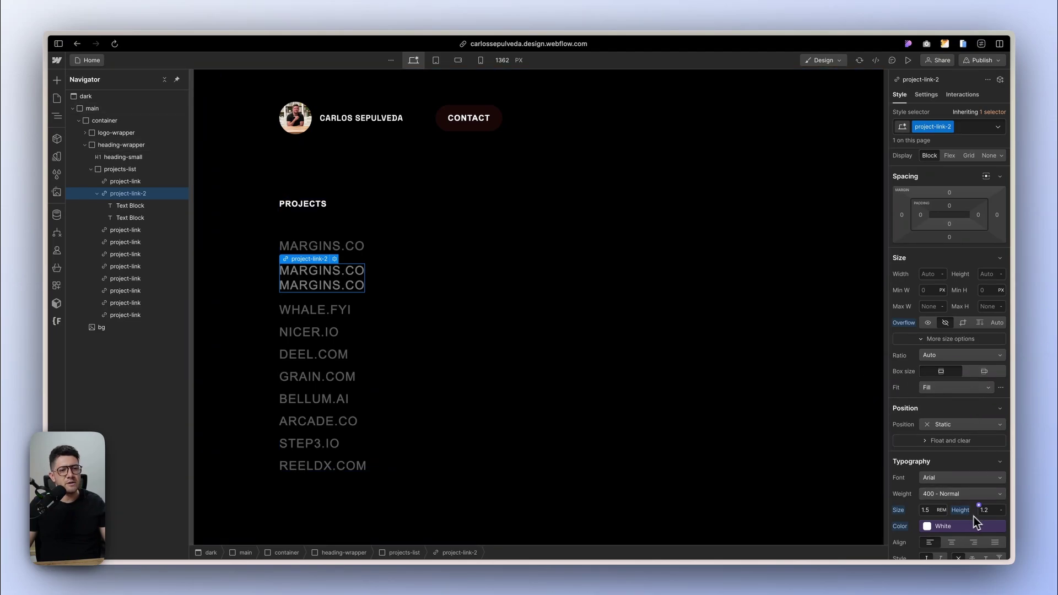
pyautogui.click(987, 281)
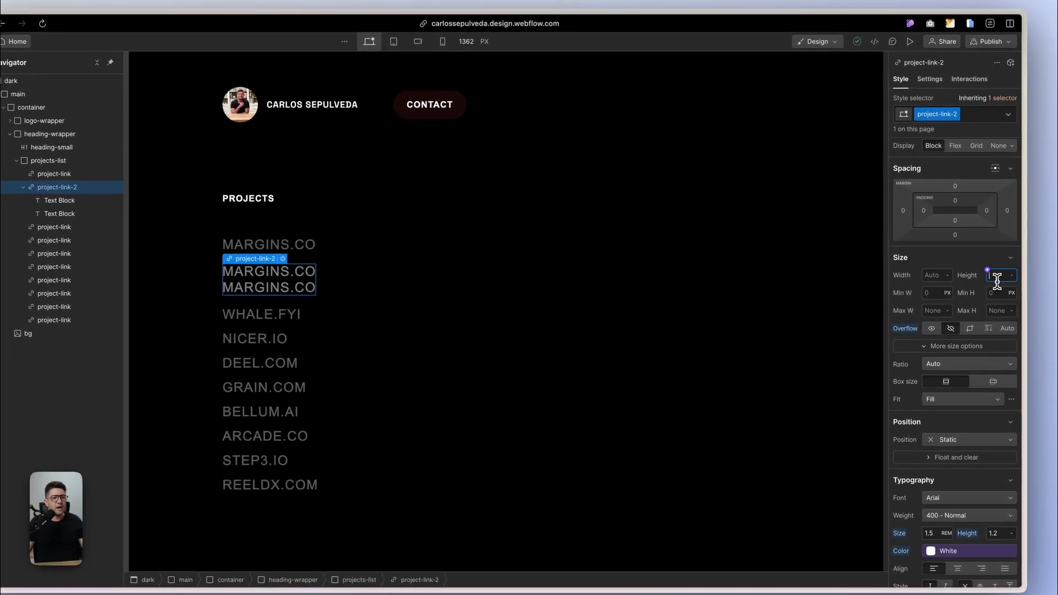
pyautogui.write('1.5')
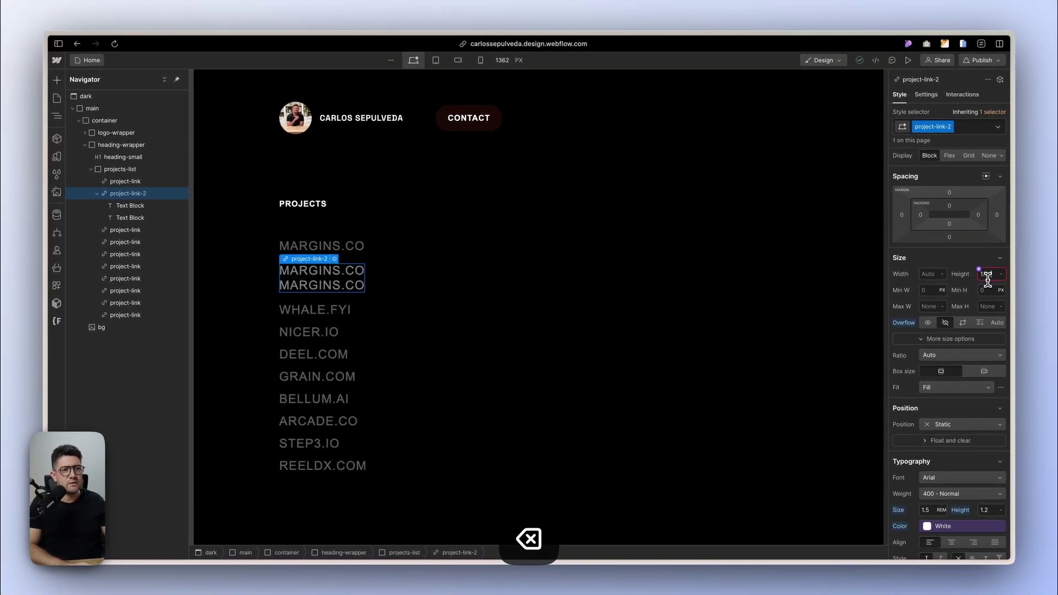
pyautogui.press('Return')
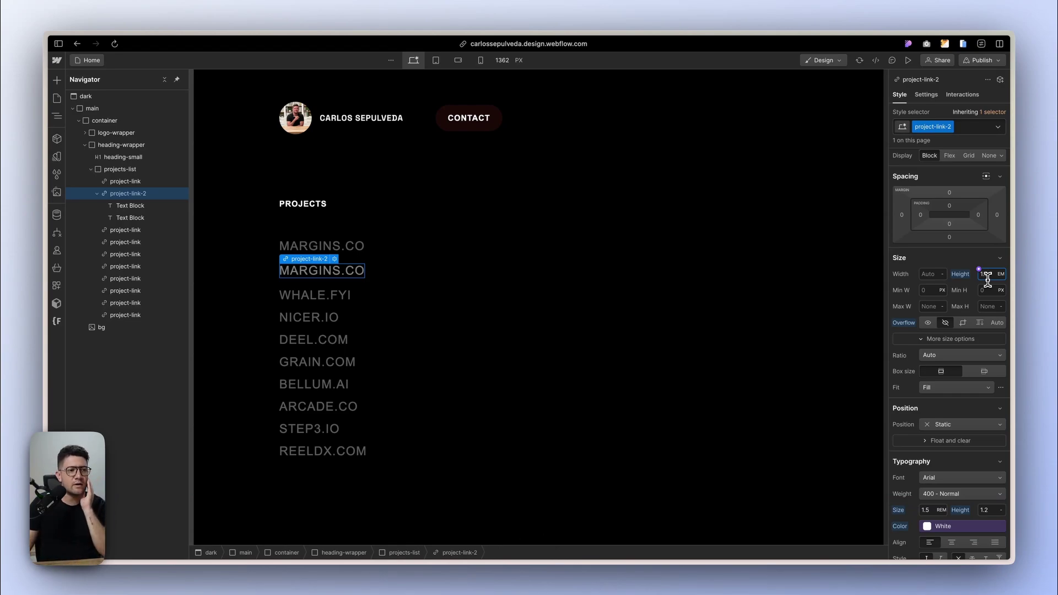
pyautogui.hotkey('alt', 'Down')
pyautogui.hotkey('alt', 'Down')
pyautogui.hotkey('alt', 'Down')
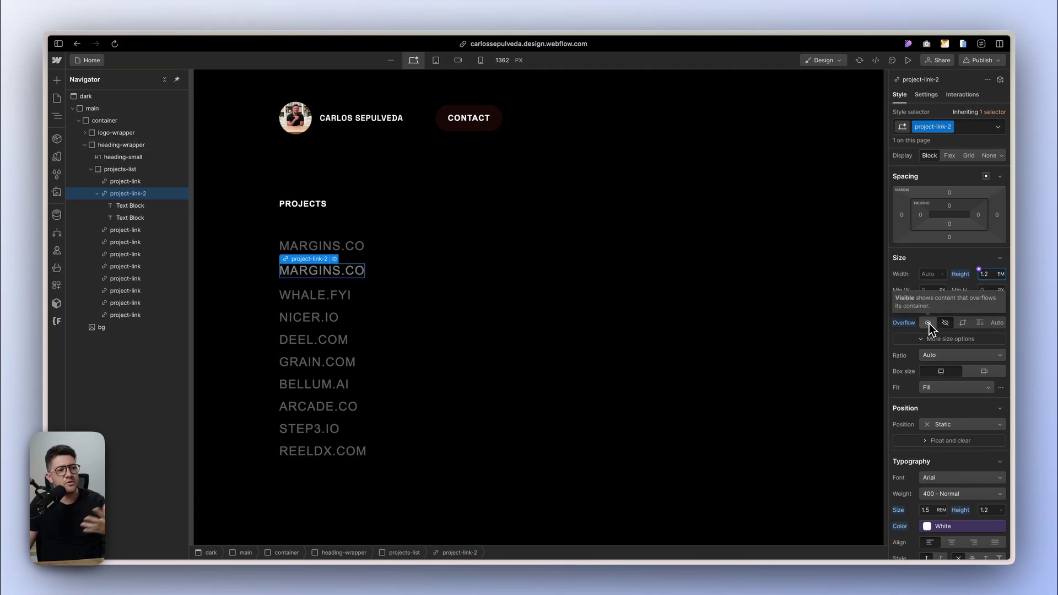
pyautogui.click(613, 356)
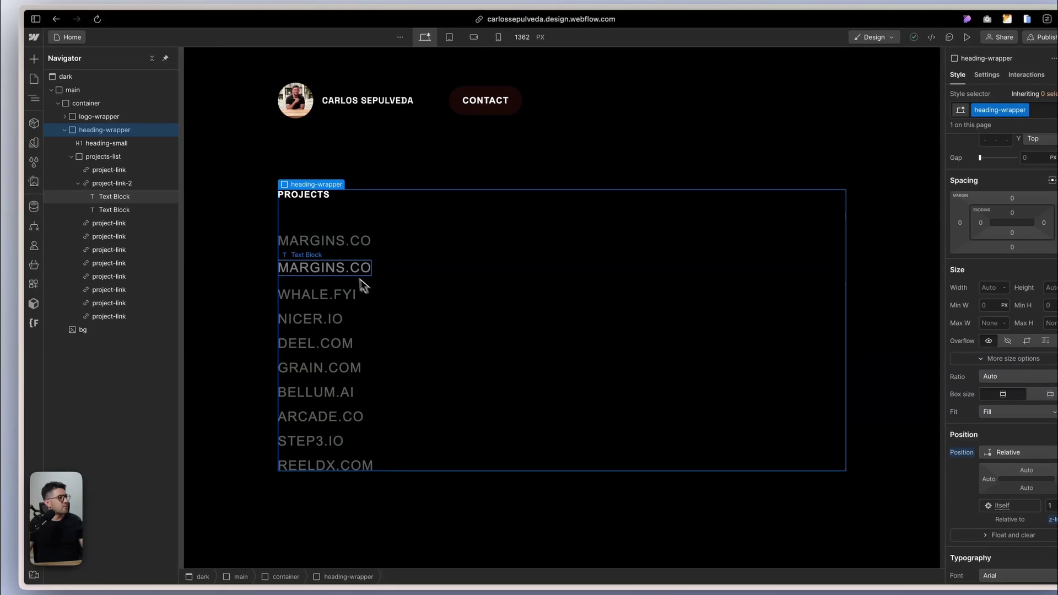
pyautogui.click(357, 270)
pyautogui.click(112, 183)
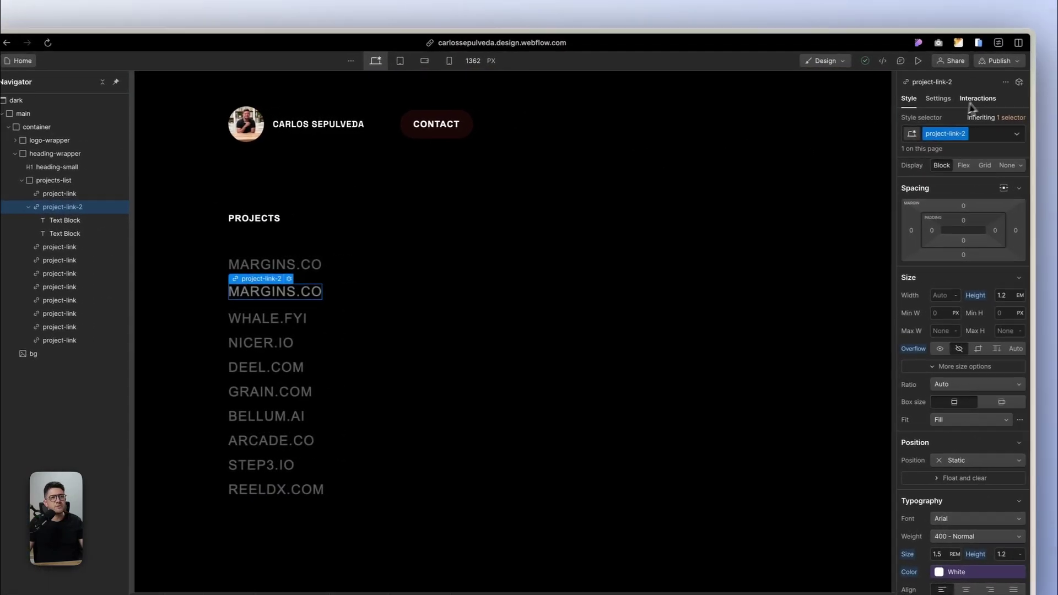
# Add a Mouse hover trigger starting a new timed animation named Link Hover
pyautogui.click(973, 102)
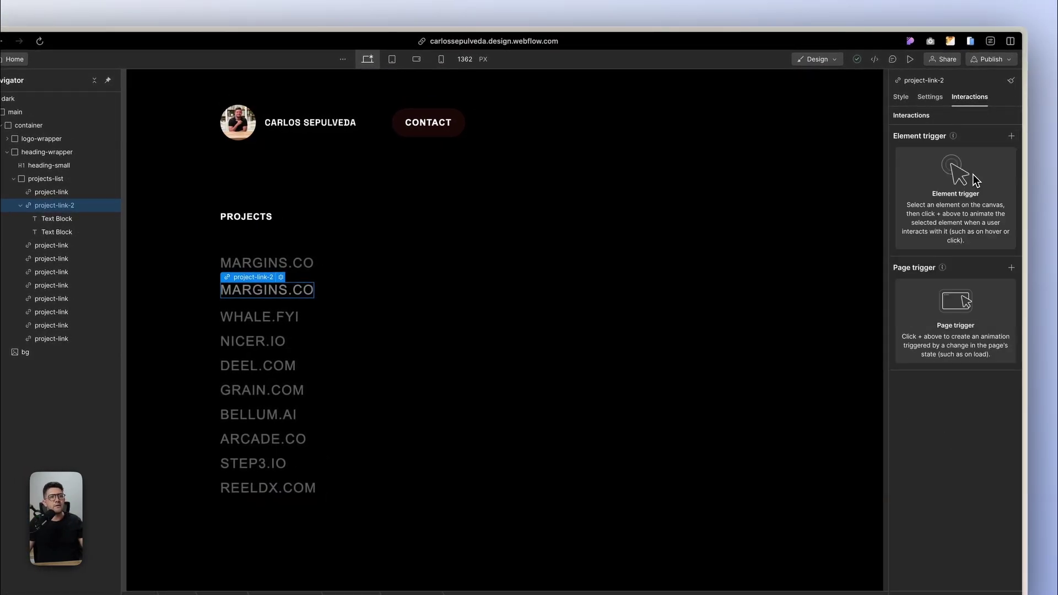
pyautogui.click(975, 181)
pyautogui.click(973, 194)
pyautogui.click(973, 204)
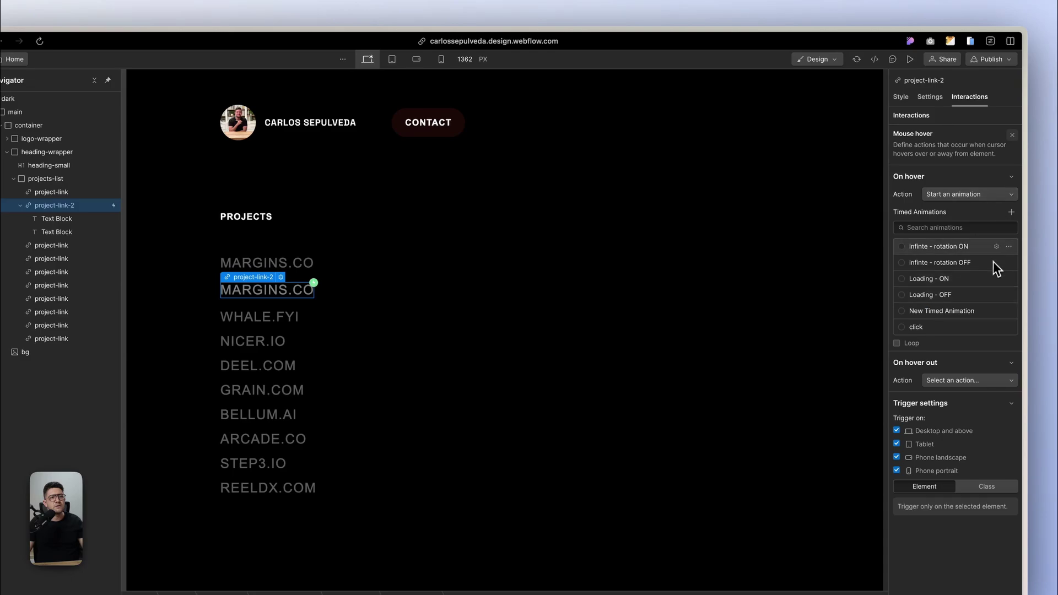
pyautogui.click(1012, 211)
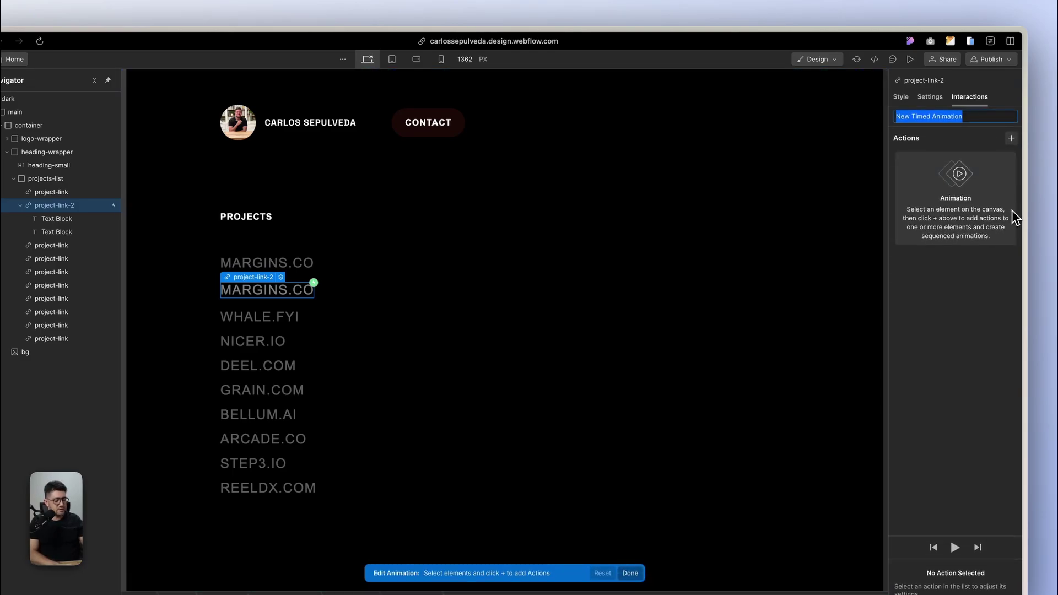
pyautogui.write('Link ')
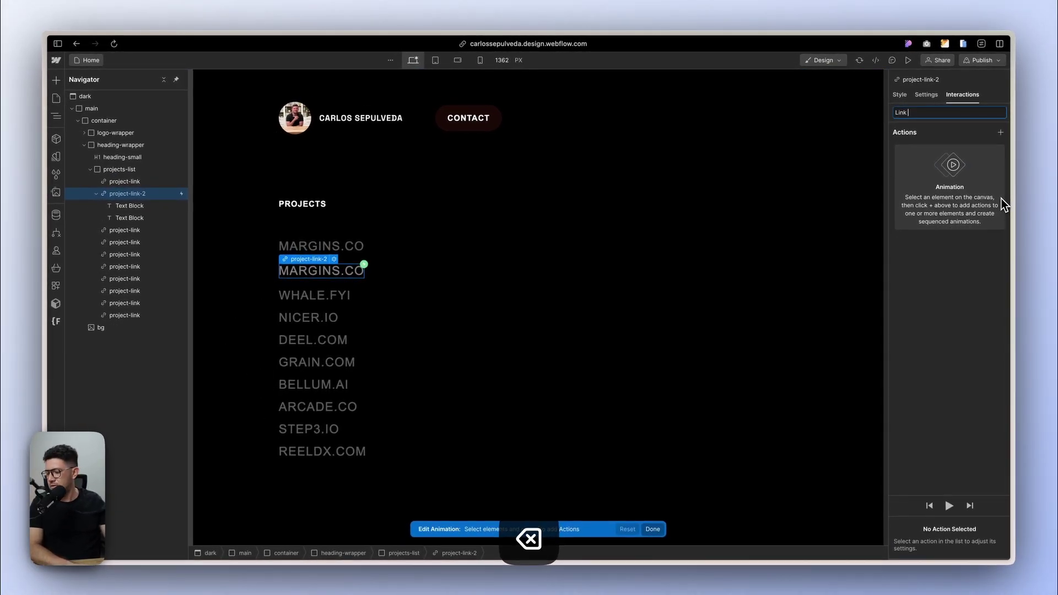
pyautogui.write('Hver')
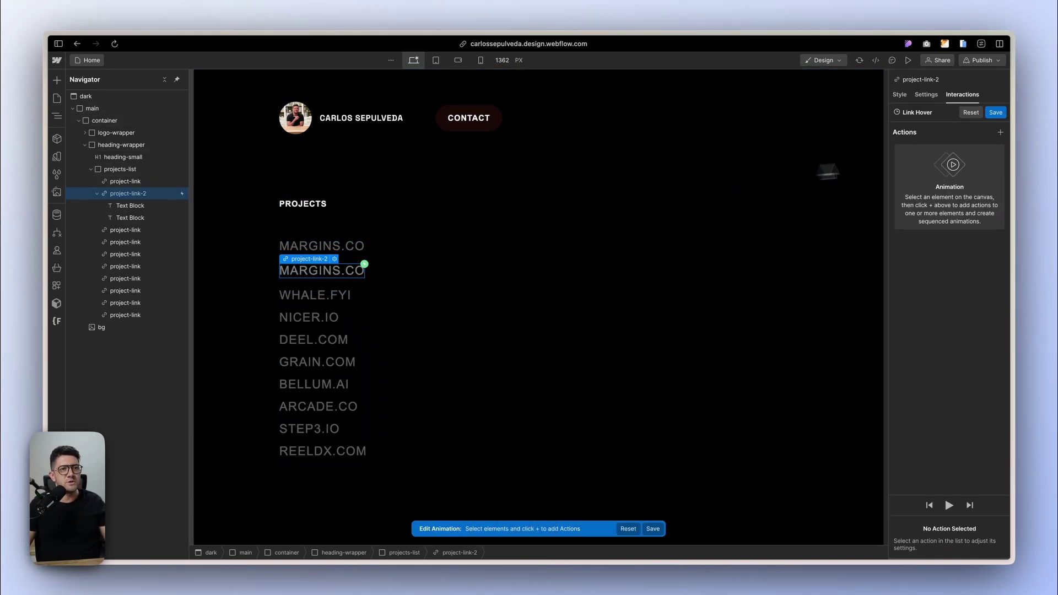
# Add a Move action targeting the link's first Text Block
pyautogui.click(1001, 133)
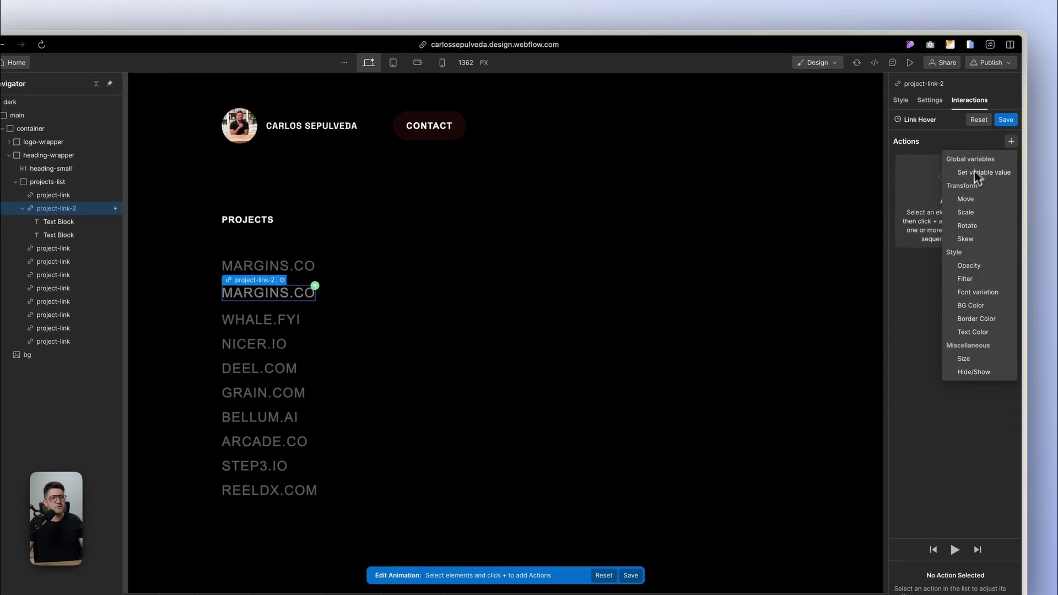
pyautogui.click(967, 199)
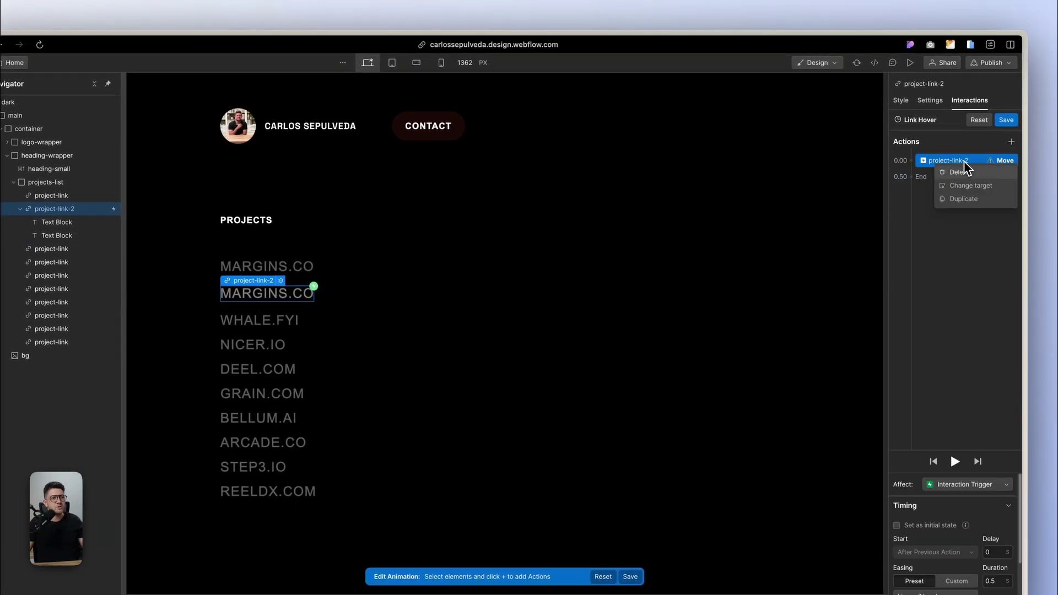
pyautogui.click(57, 222)
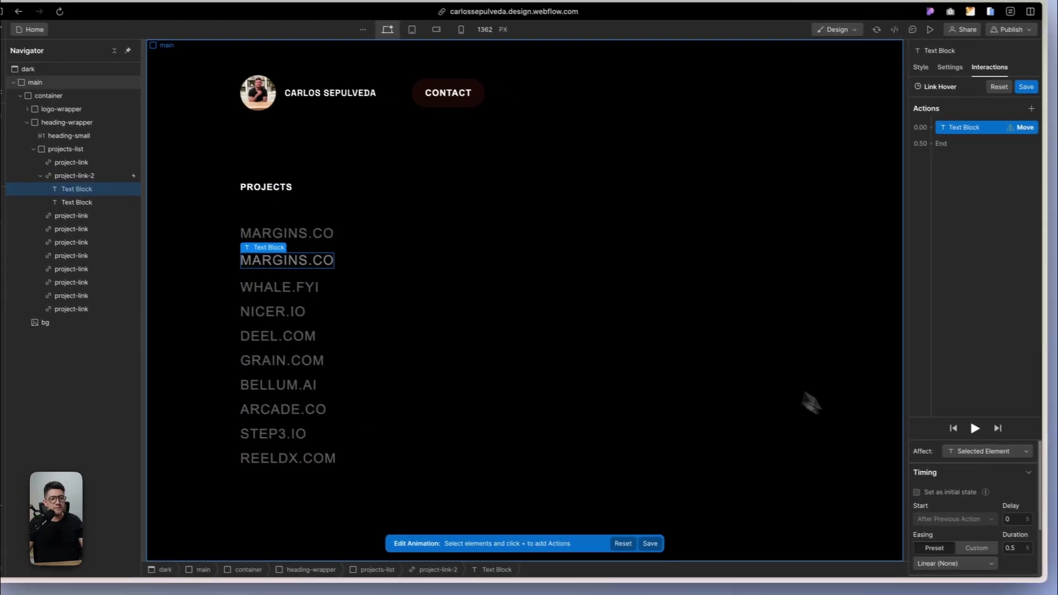
# Reset the animation, discarding the unfinished Move action
pyautogui.click(974, 453)
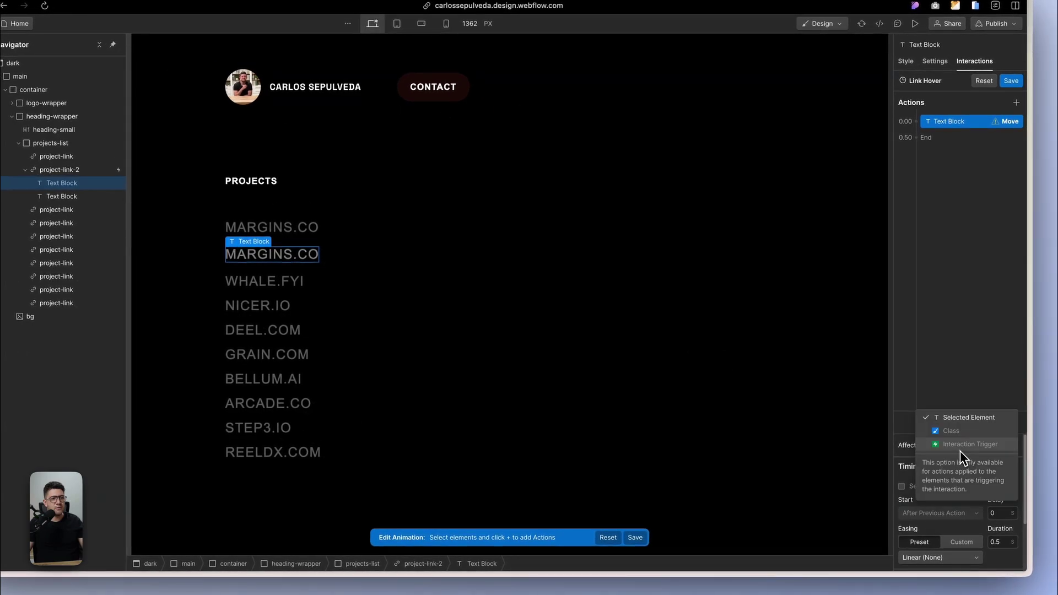
pyautogui.press('Escape')
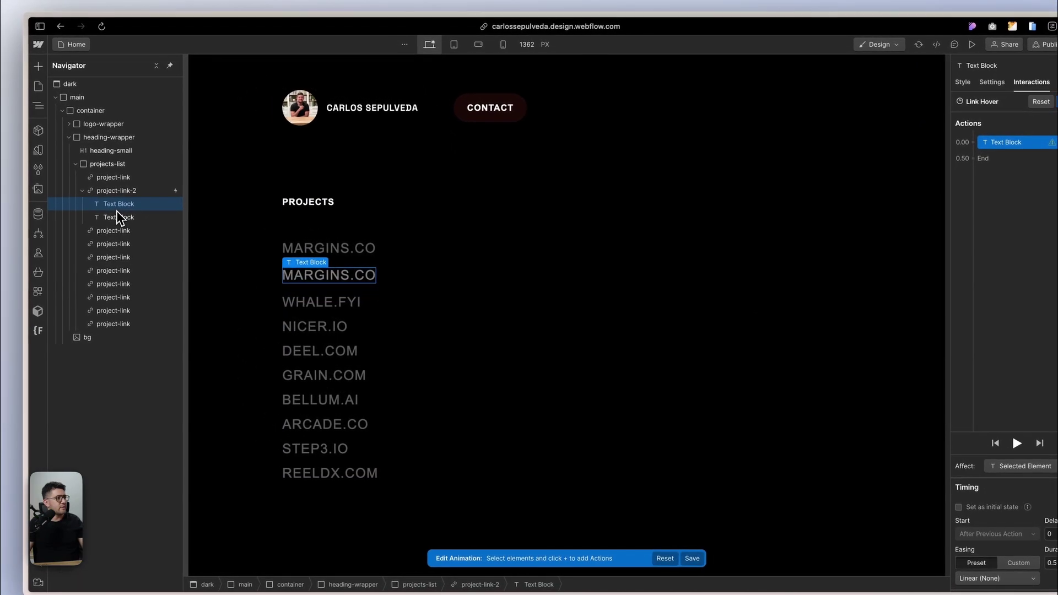
pyautogui.click(1041, 102)
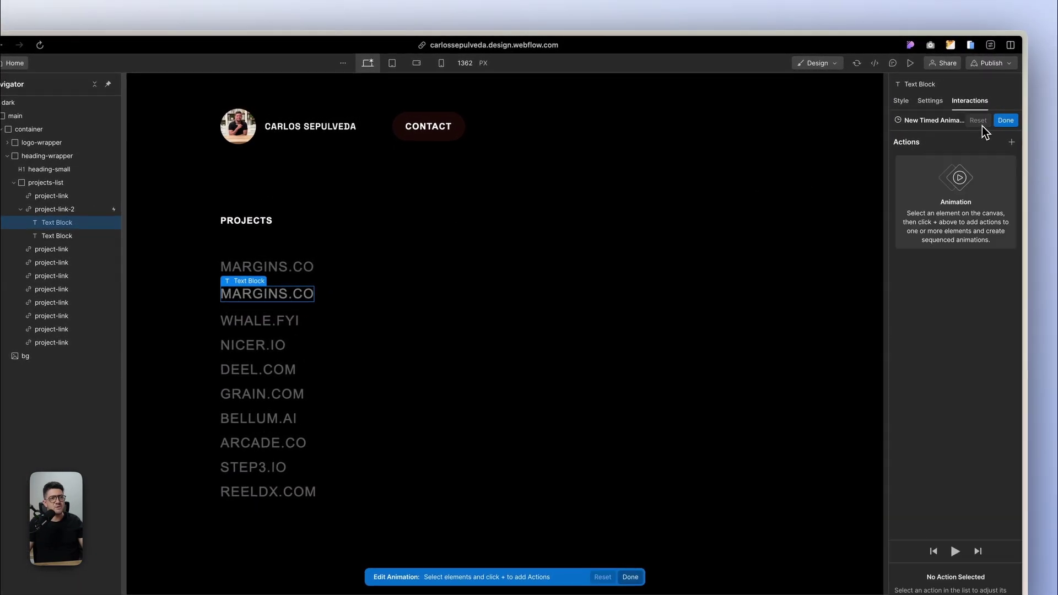
# Create the class project-link-2_text on the first text block
pyautogui.click(903, 102)
pyautogui.click(939, 138)
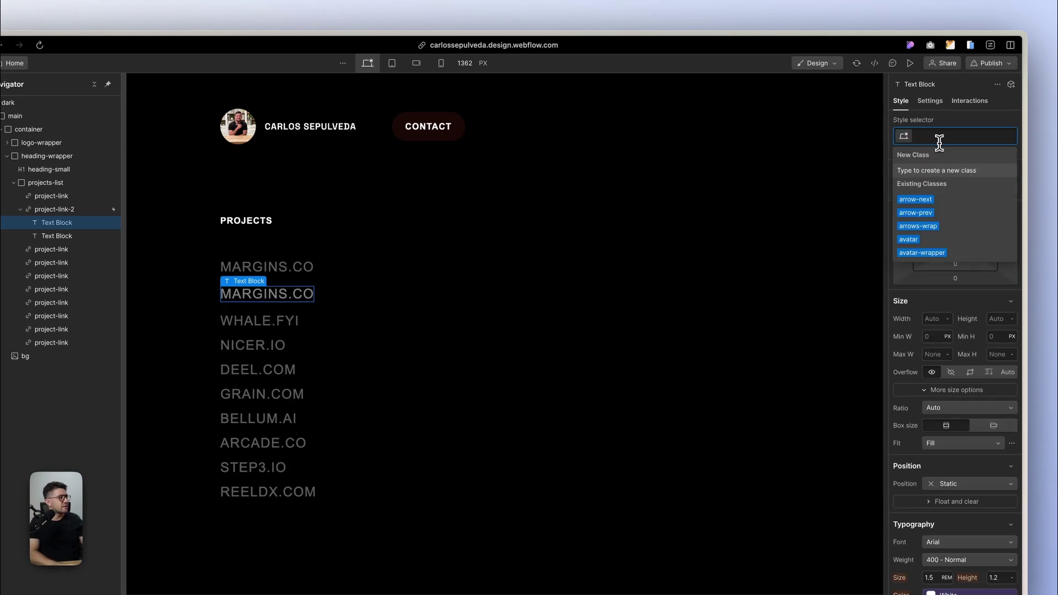
pyautogui.write('project-link-')
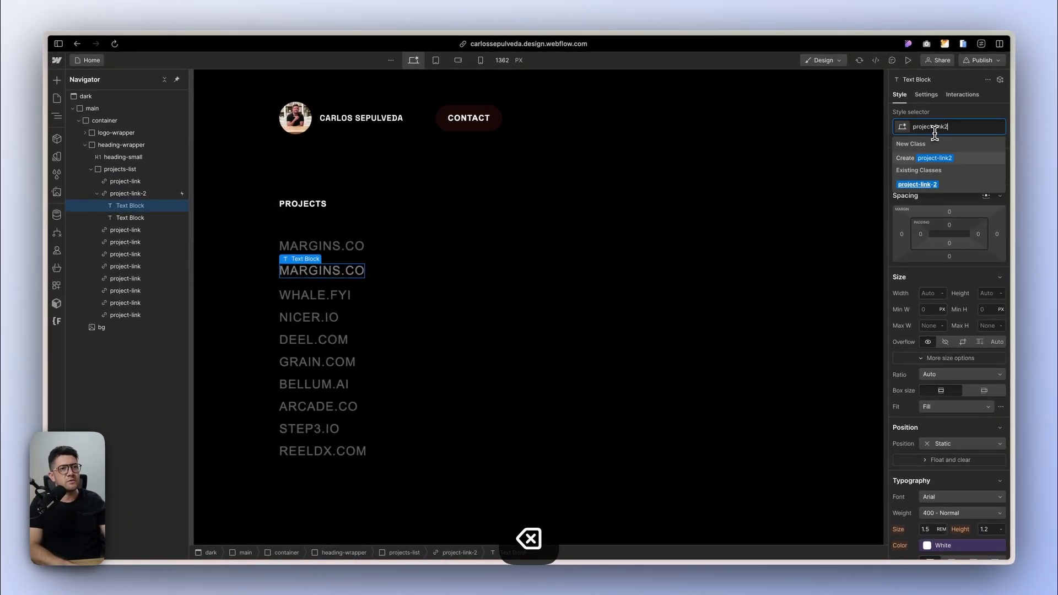
pyautogui.press('BackSpace')
pyautogui.write('-2')
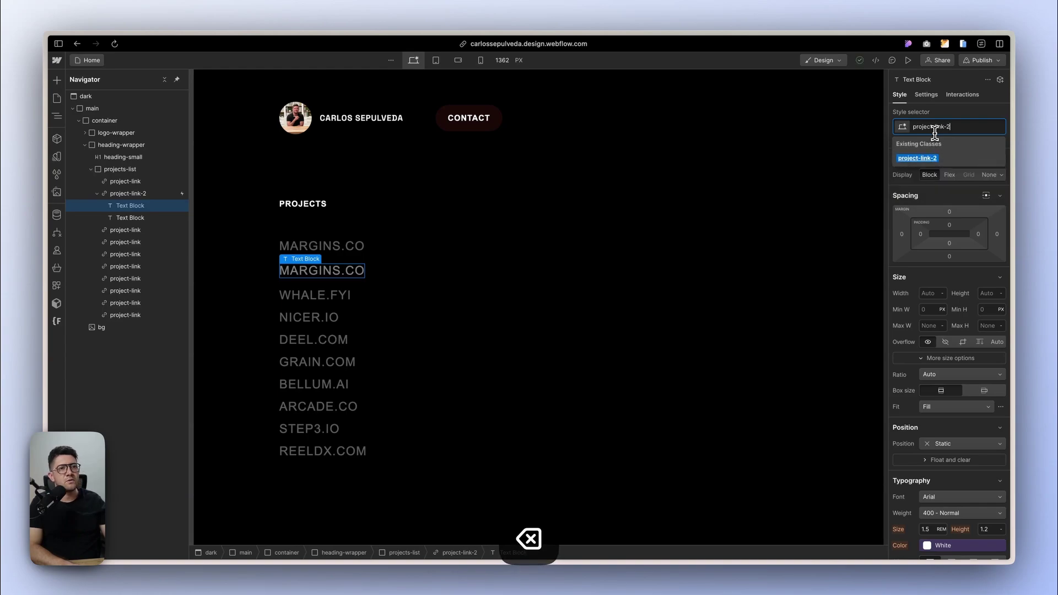
pyautogui.write('_text')
pyautogui.press('Return')
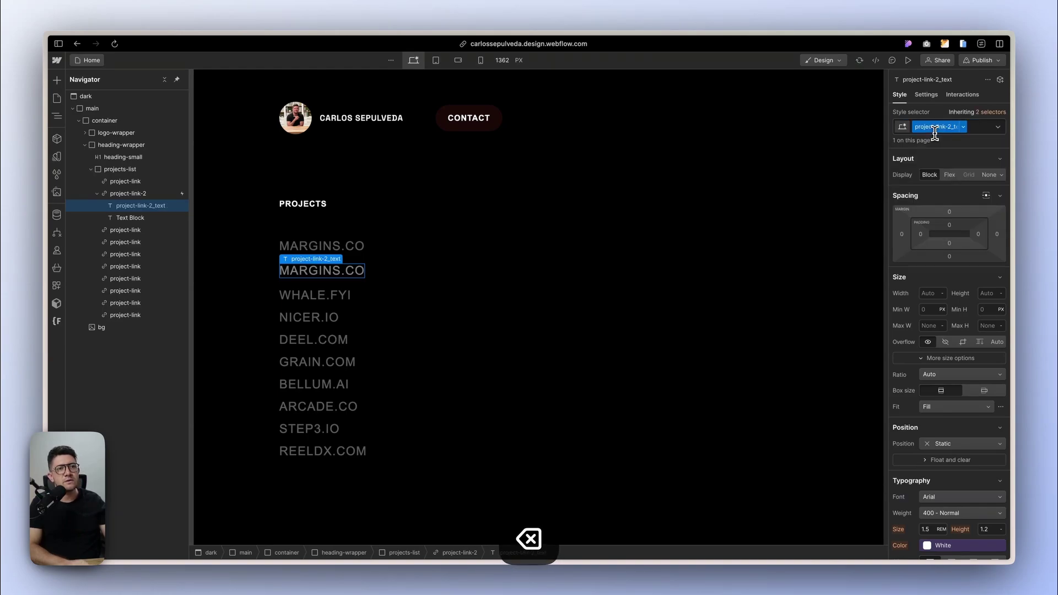
# Apply the project-link-2_text class to the second text block too
pyautogui.doubleClick(935, 127)
pyautogui.press('super+c')
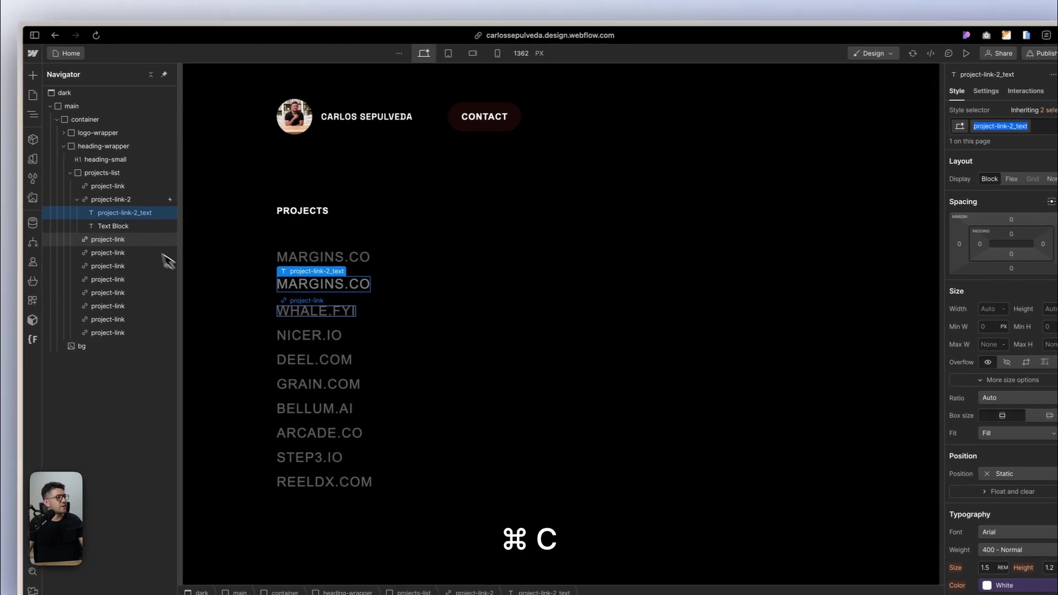
pyautogui.click(82, 234)
pyautogui.press('super+Return')
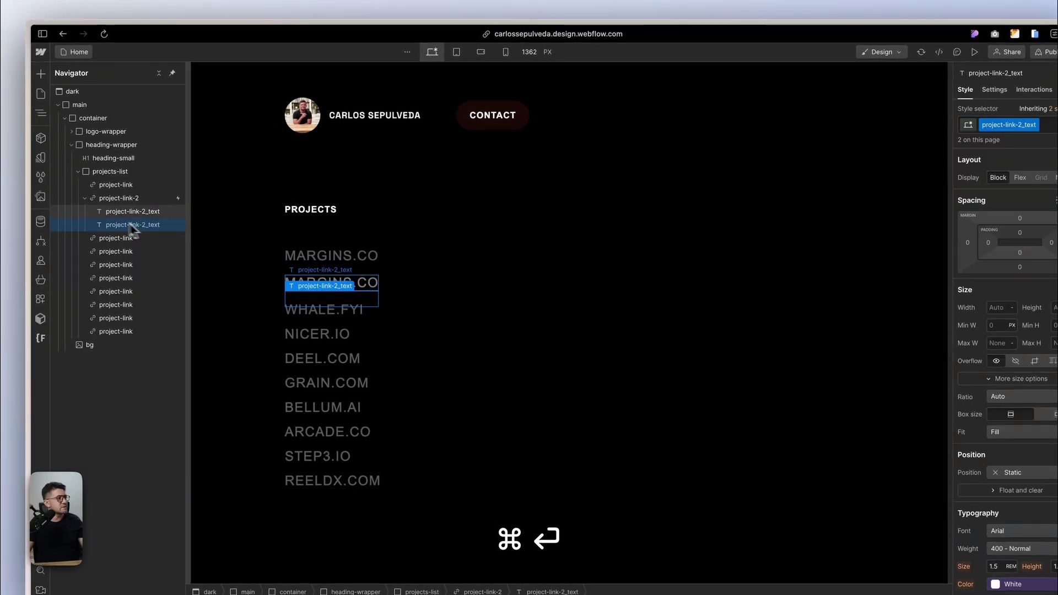
pyautogui.click(113, 198)
# Rename the mouse hover animation to Hover
pyautogui.click(972, 91)
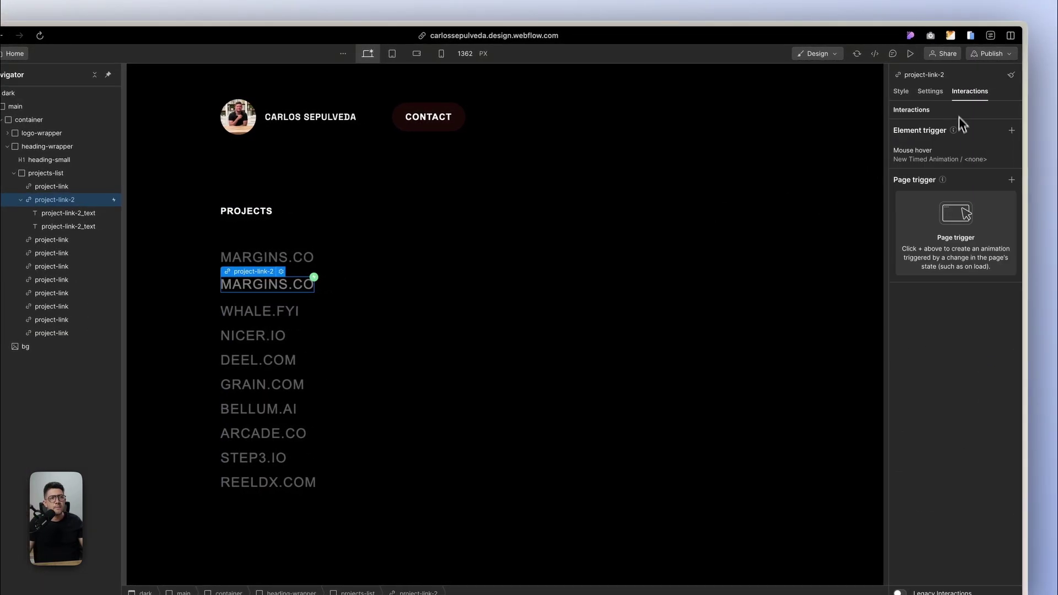
pyautogui.click(943, 146)
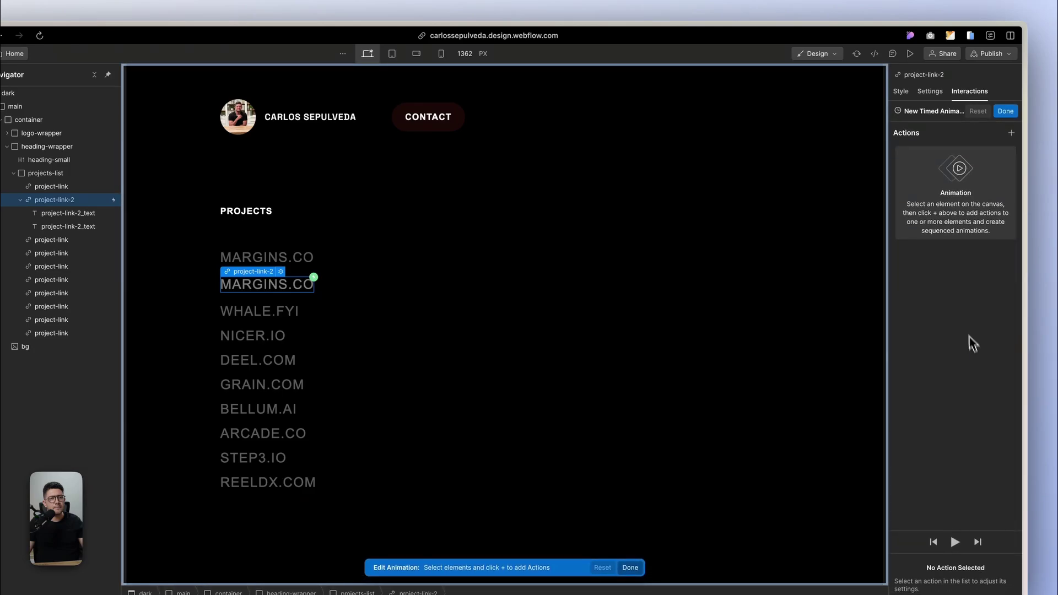
pyautogui.click(935, 113)
pyautogui.write('Hov')
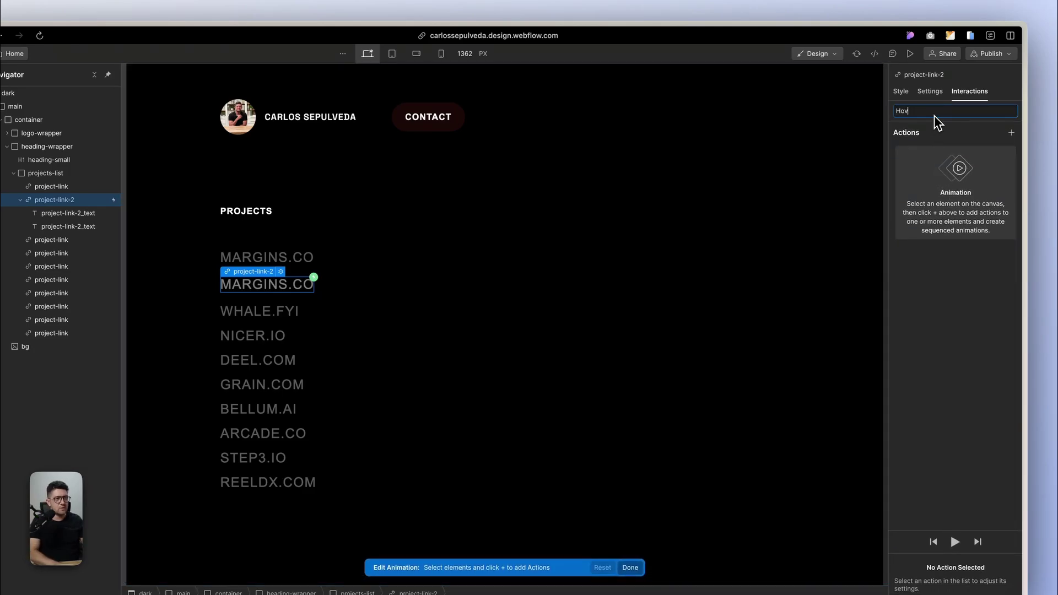
pyautogui.write('er')
pyautogui.press('Return')
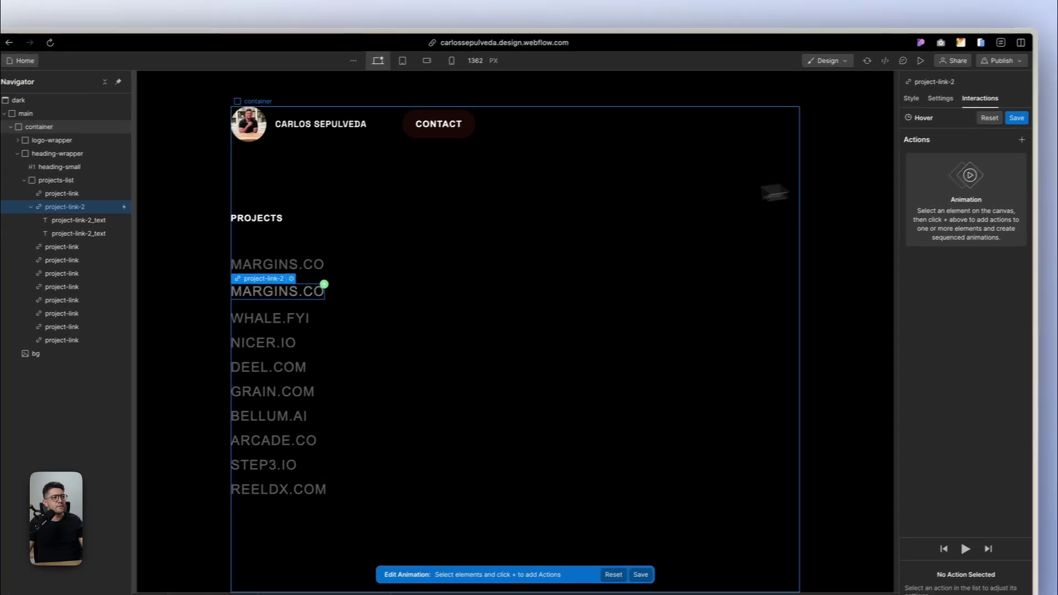
# Add a Move action on project-link-2_text children with Y set to -100%
pyautogui.click(77, 220)
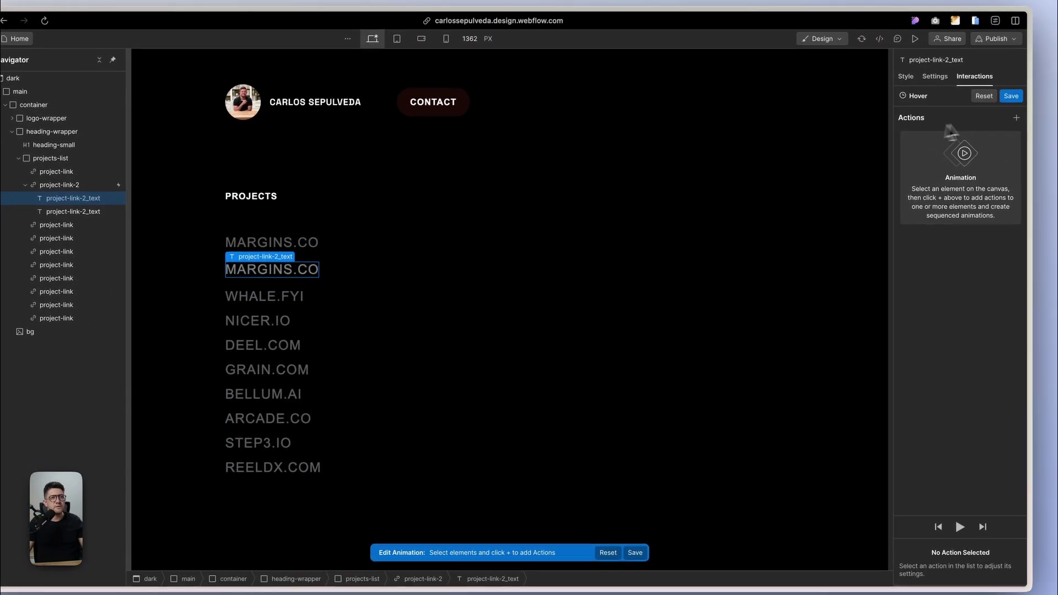
pyautogui.click(1017, 117)
pyautogui.click(995, 178)
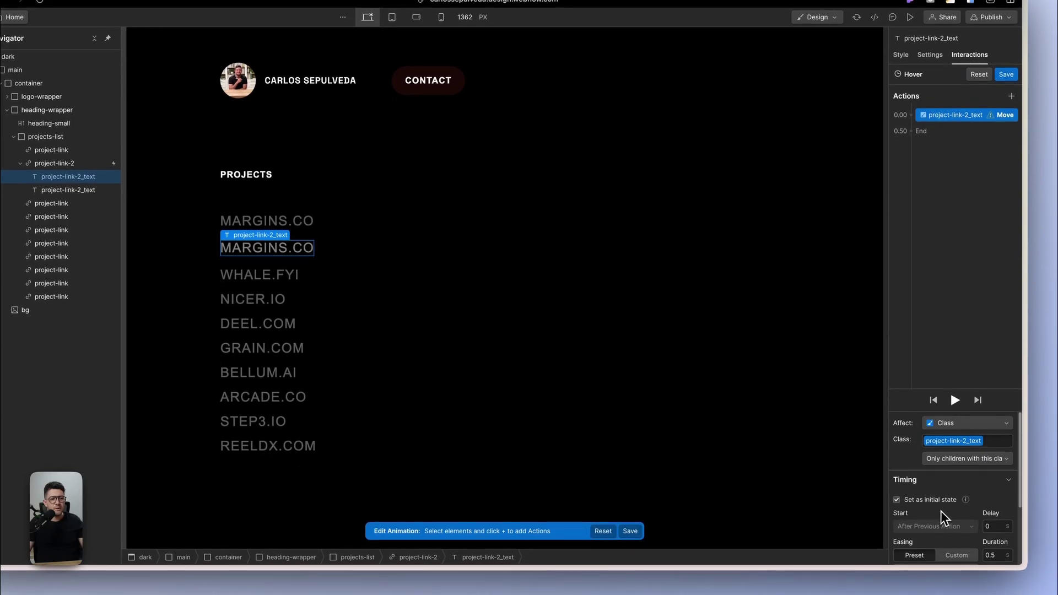
pyautogui.click(951, 462)
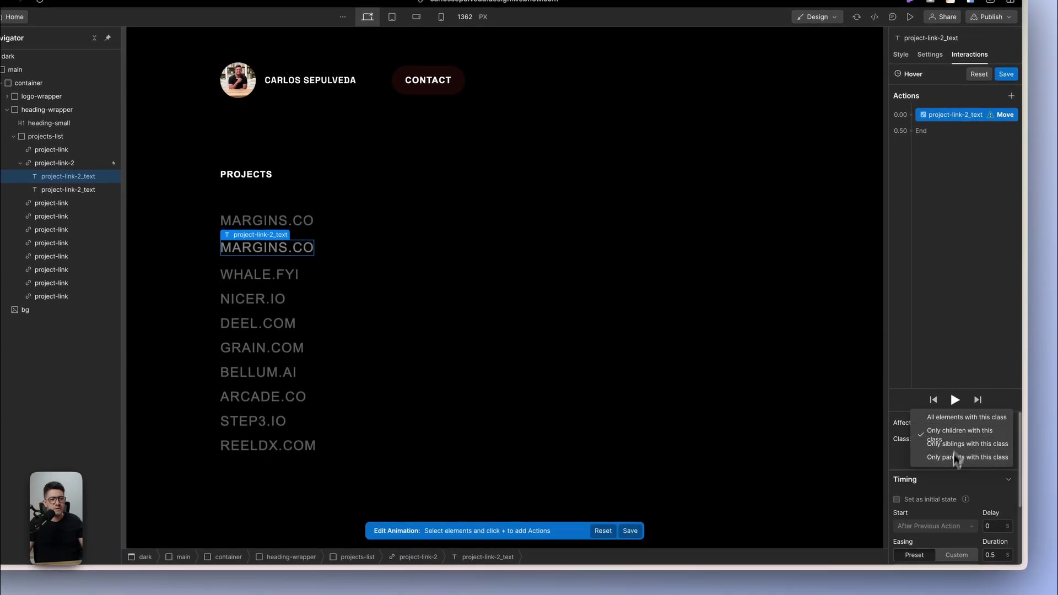
pyautogui.scroll(-3, 959, 402)
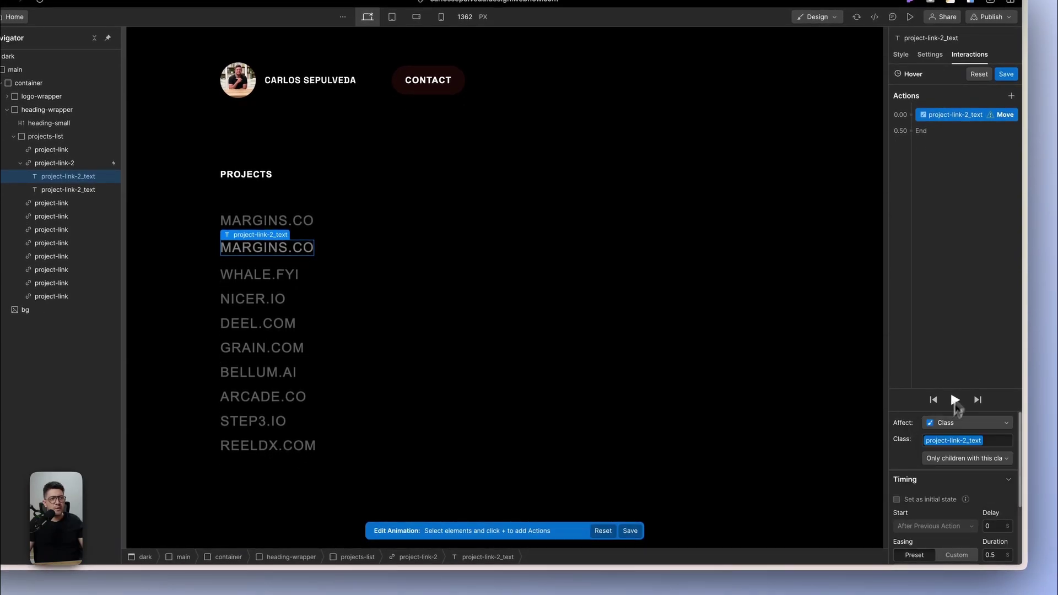
pyautogui.click(993, 538)
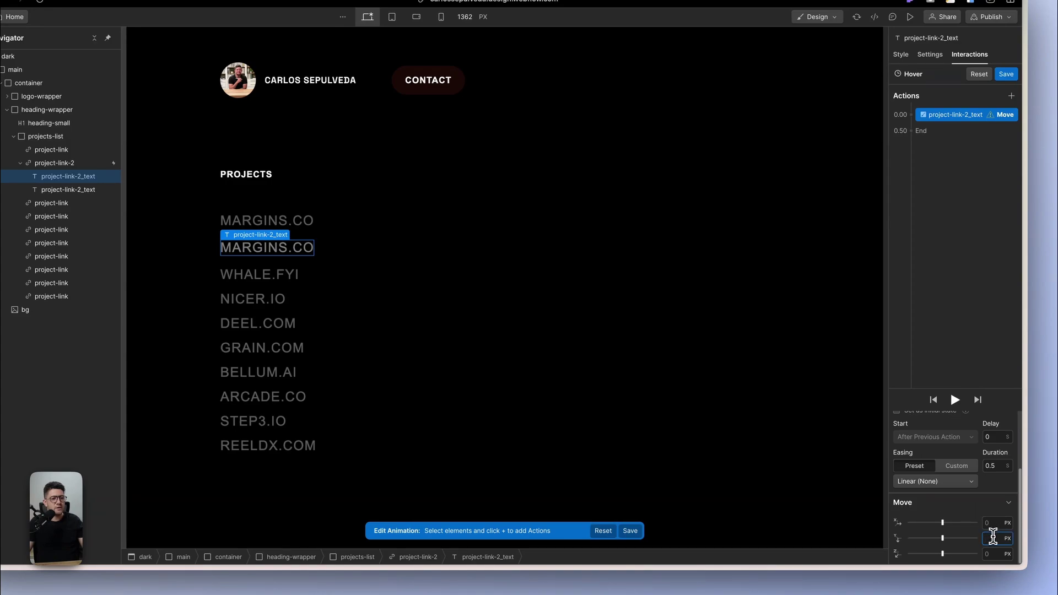
pyautogui.write('-100%')
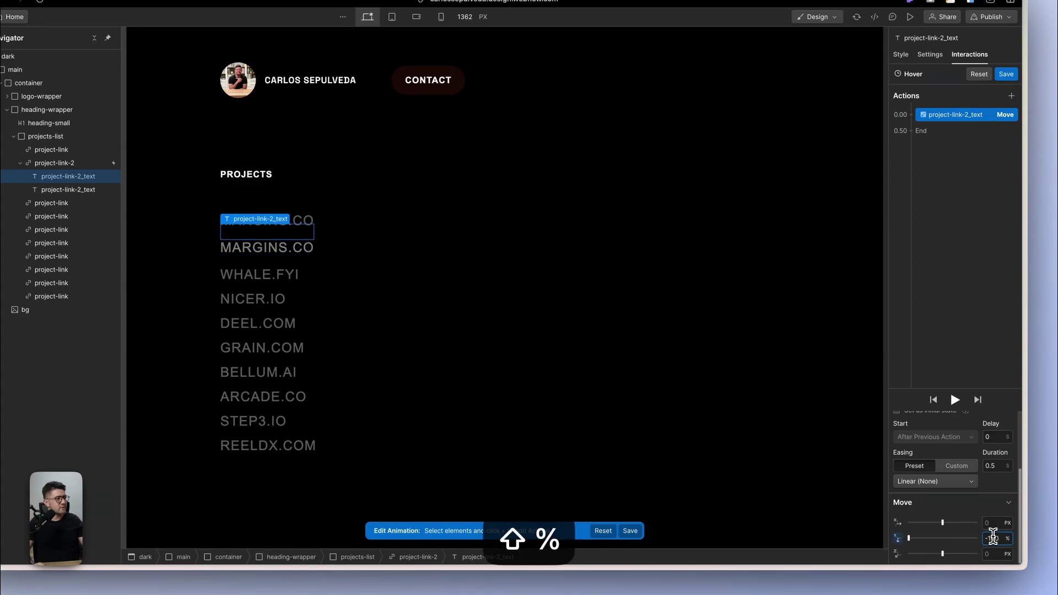
# Give the move Out Quart easing and preview the slide
pyautogui.click(957, 403)
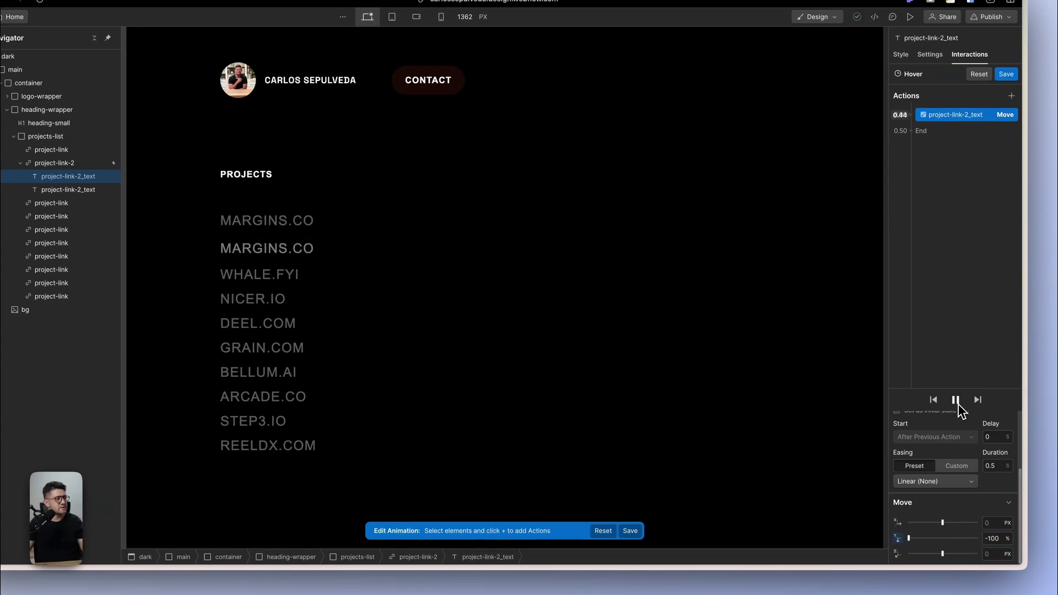
pyautogui.click(951, 484)
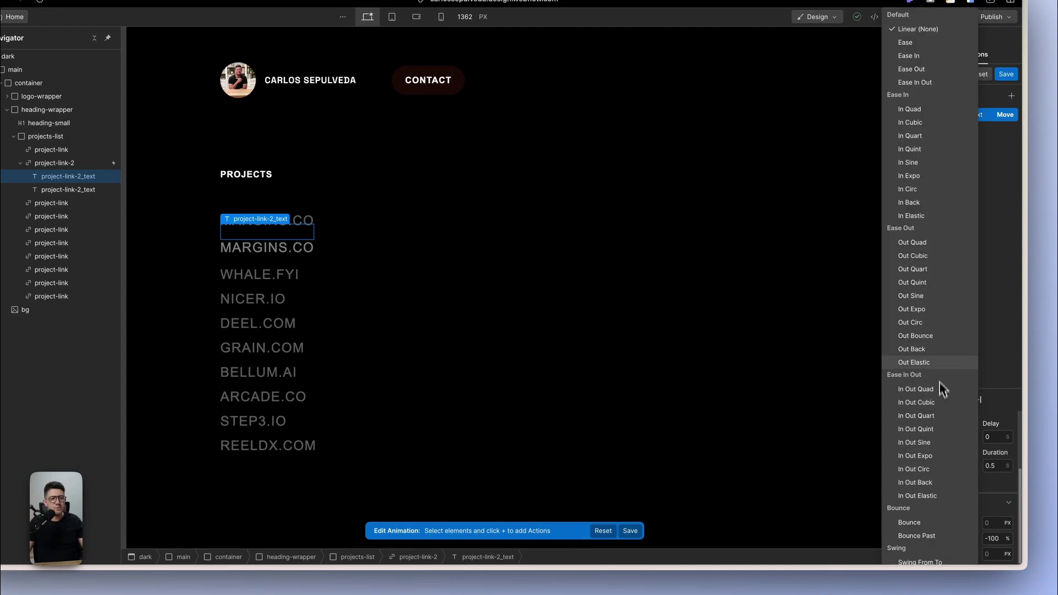
pyautogui.click(941, 270)
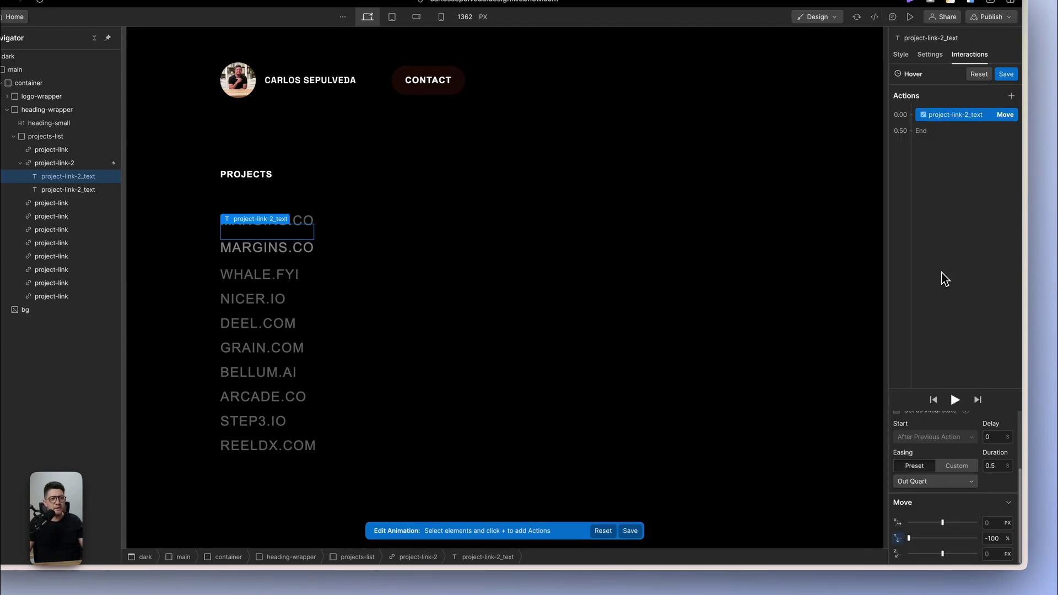
pyautogui.click(956, 401)
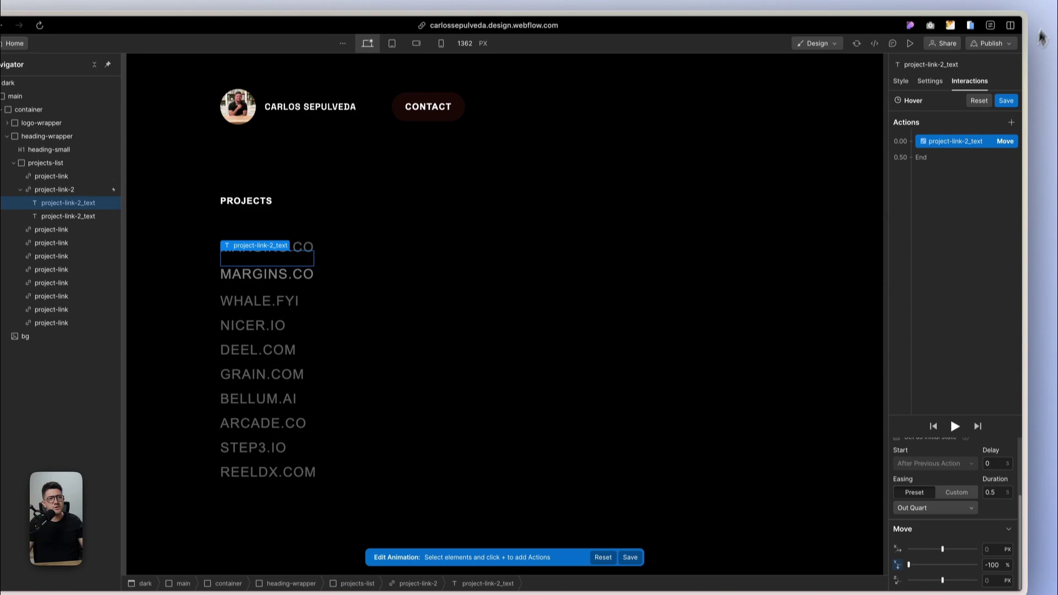
# Save Hover, set hover out to start an animation, and duplicate Hover as Hover 2
pyautogui.click(1007, 74)
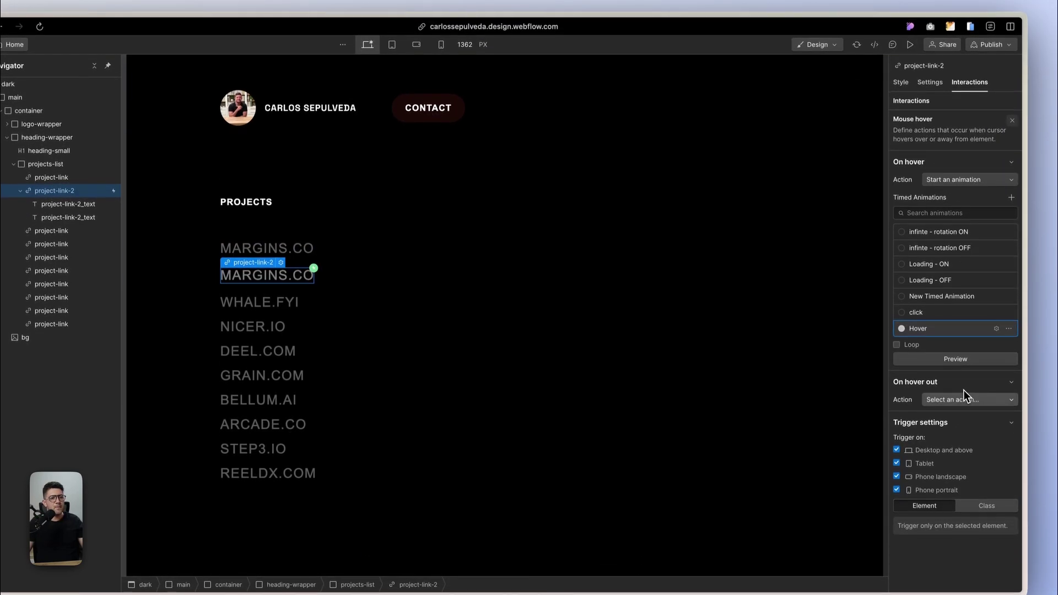
pyautogui.click(968, 414)
pyautogui.click(964, 283)
pyautogui.scroll(-1, 974, 353)
pyautogui.scroll(-1, 979, 408)
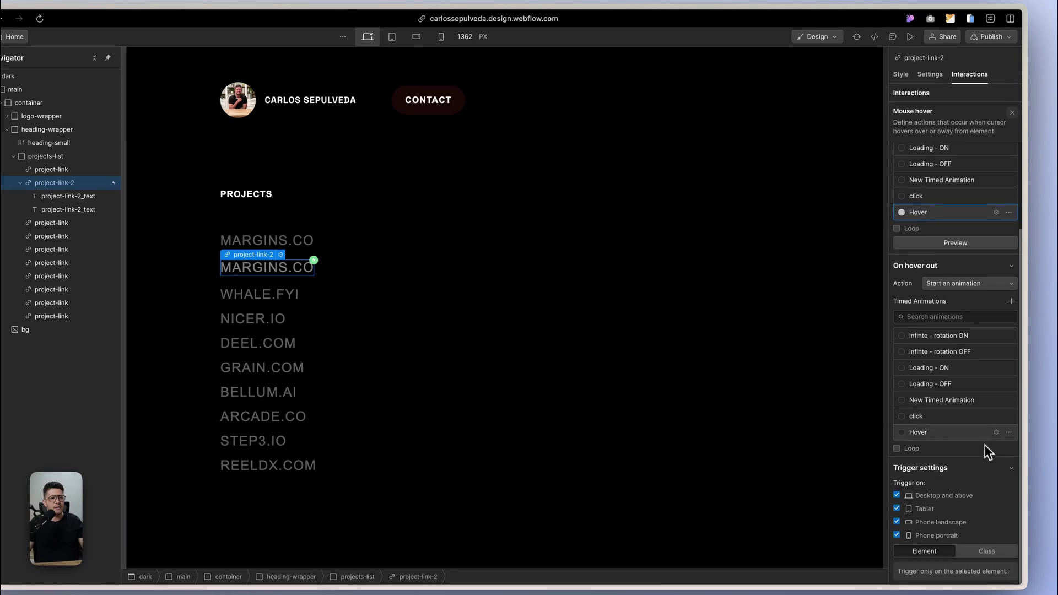
pyautogui.click(1009, 433)
pyautogui.click(989, 474)
pyautogui.click(937, 465)
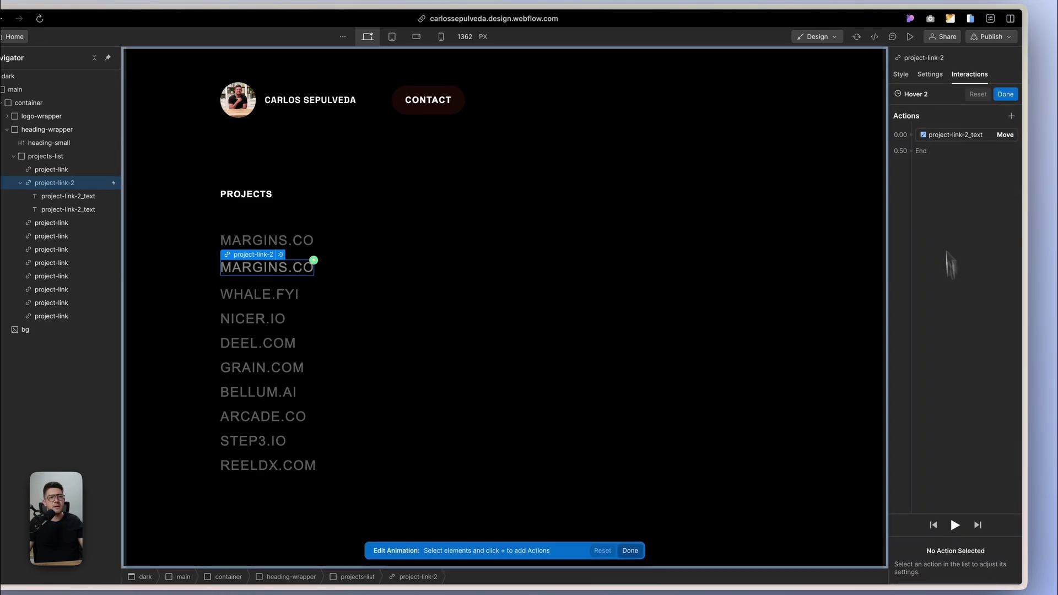
# Set Hover 2's Move Y to 0% and save it
pyautogui.click(941, 134)
pyautogui.scroll(-2, 934, 449)
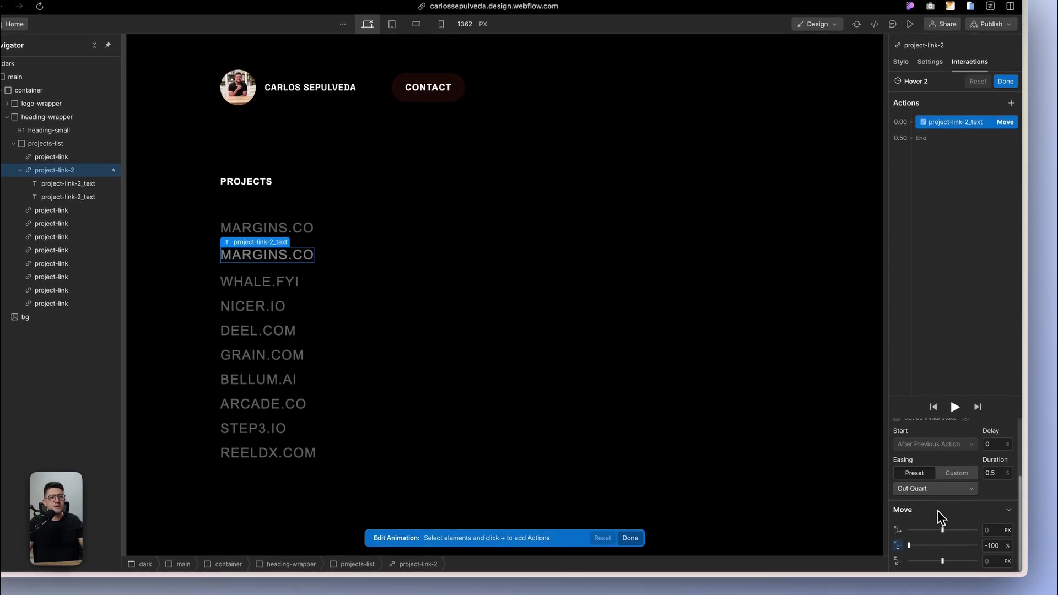
pyautogui.click(994, 558)
pyautogui.write('0')
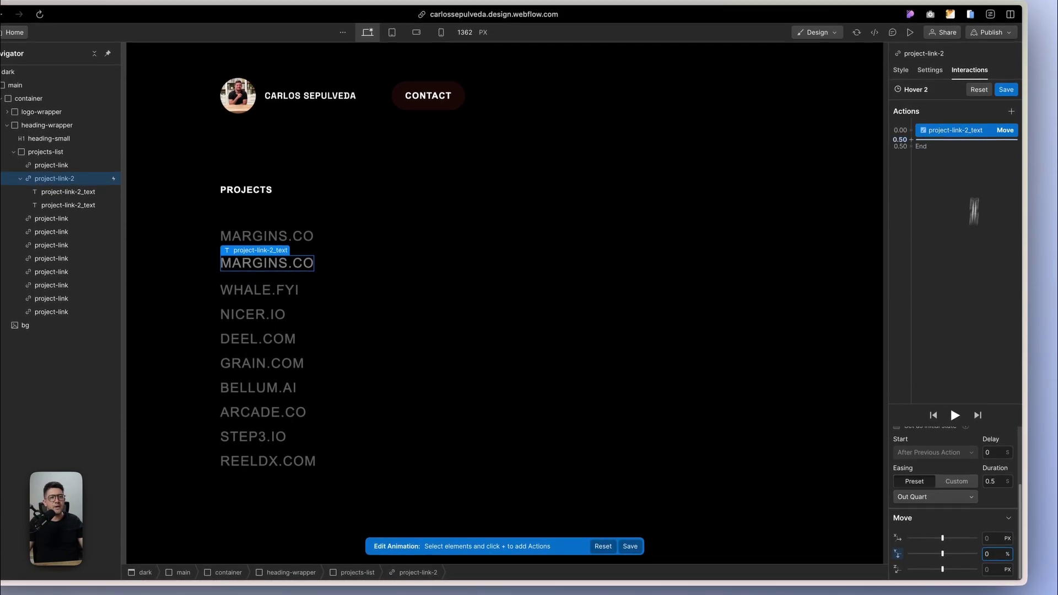
pyautogui.click(1007, 89)
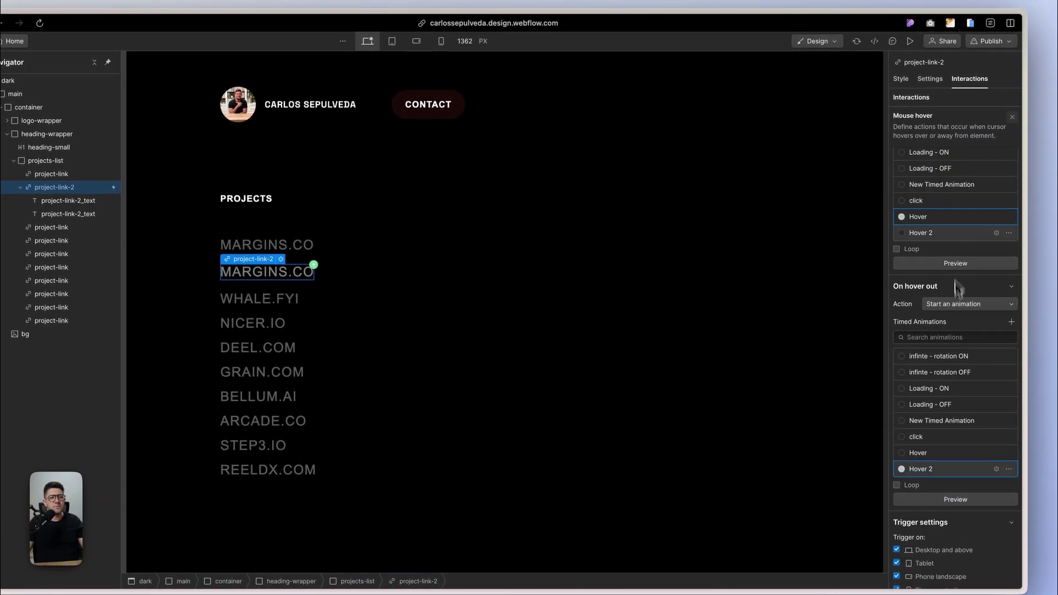
# Reopen the Hover animation to check it, then close the editor
pyautogui.click(997, 218)
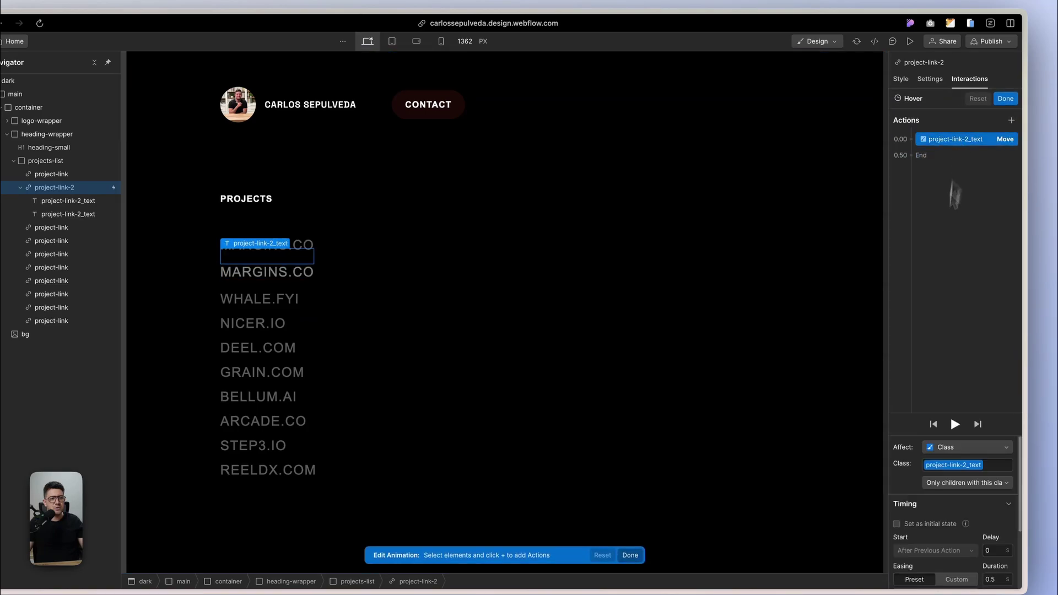
pyautogui.scroll(5, 1004, 107)
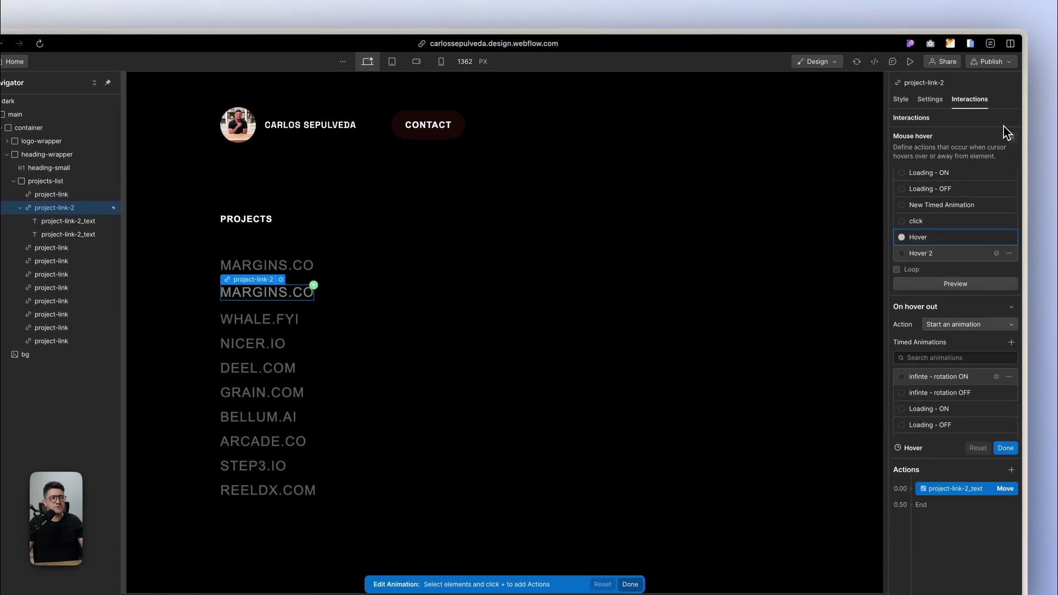
pyautogui.press('Escape')
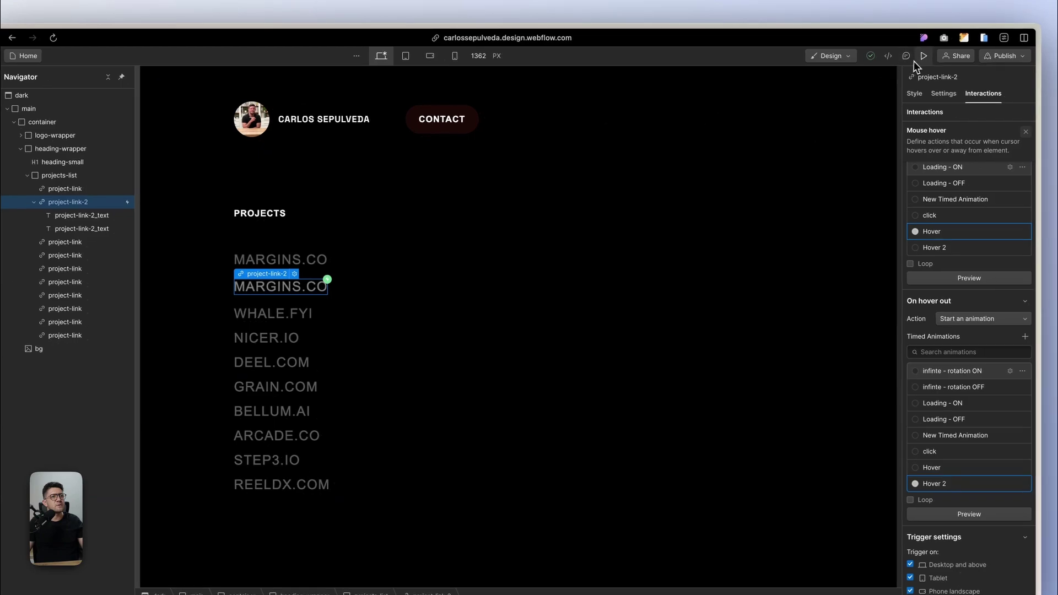
pyautogui.click(924, 56)
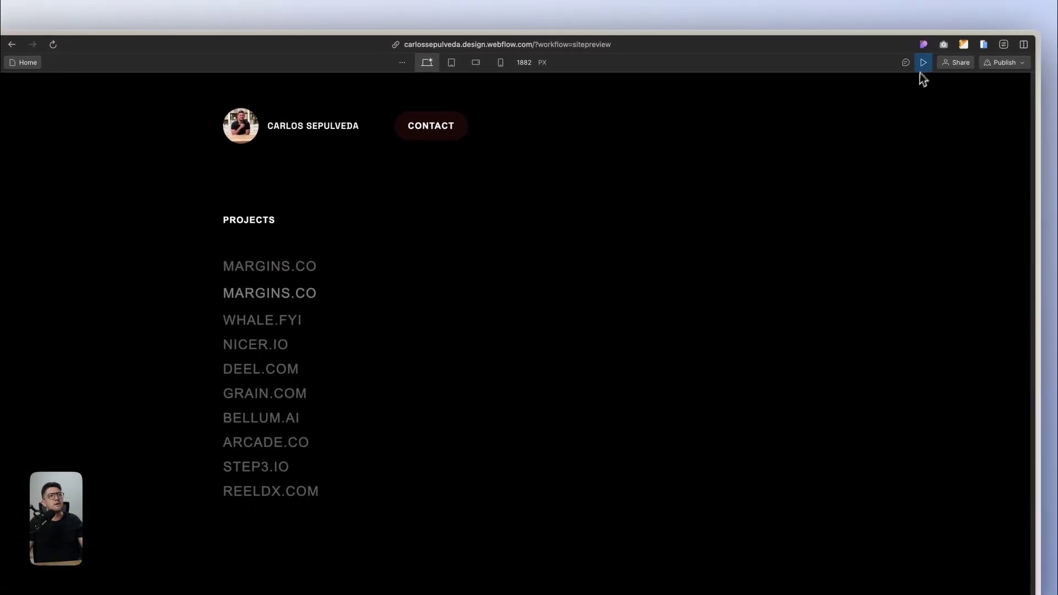
pyautogui.click(949, 43)
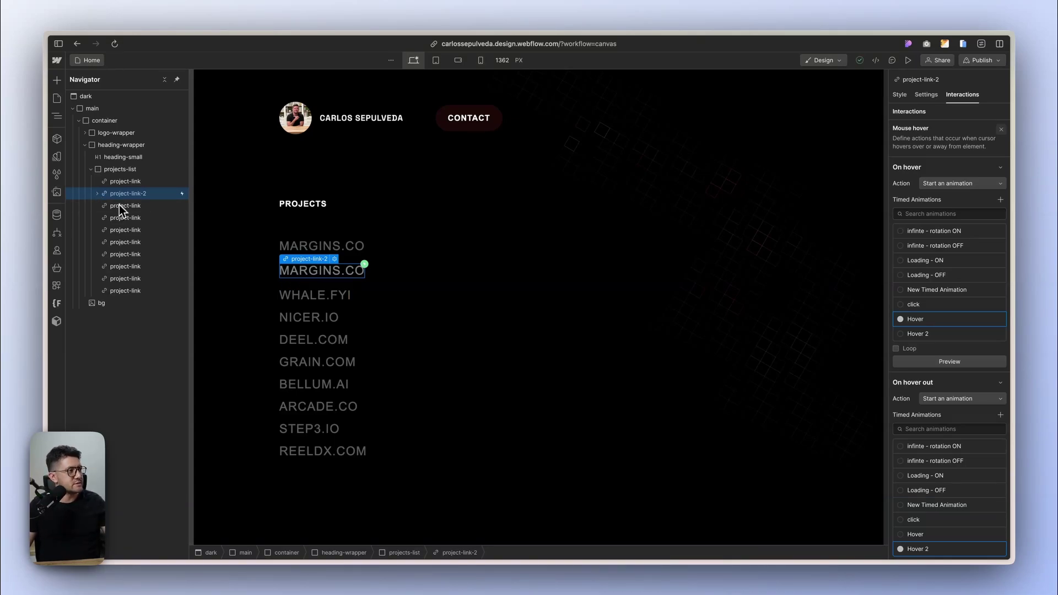
# Expand project-link-2 in the Navigator and select the link block itself
pyautogui.click(108, 195)
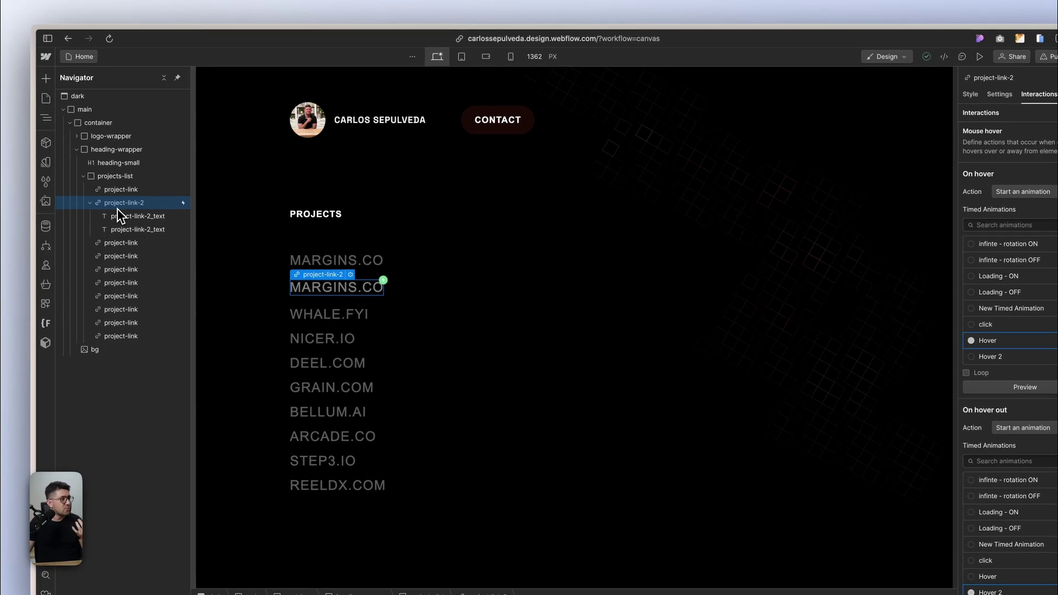
pyautogui.click(128, 218)
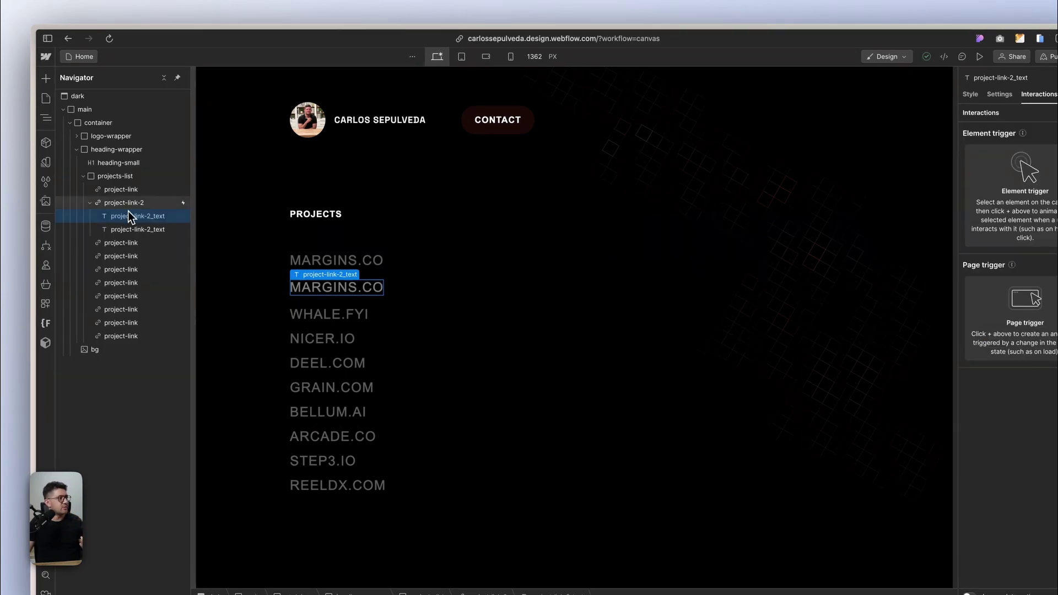
pyautogui.click(129, 203)
# Create a component named 'Link Hover' from the project-link-2 link block
pyautogui.hotkey('ctrl', 'shift', 'a')
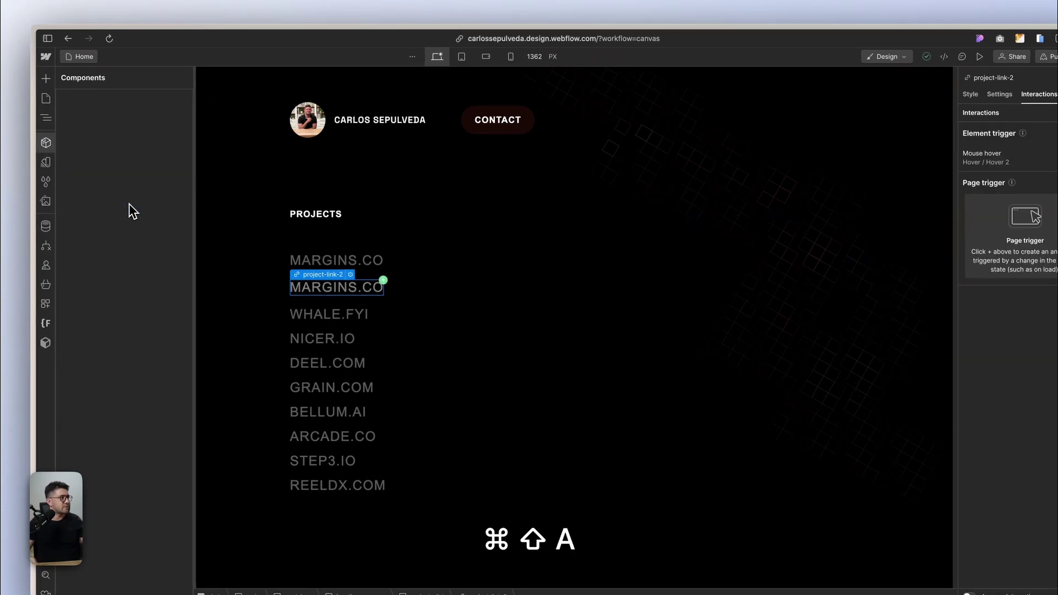
pyautogui.press('BackSpace')
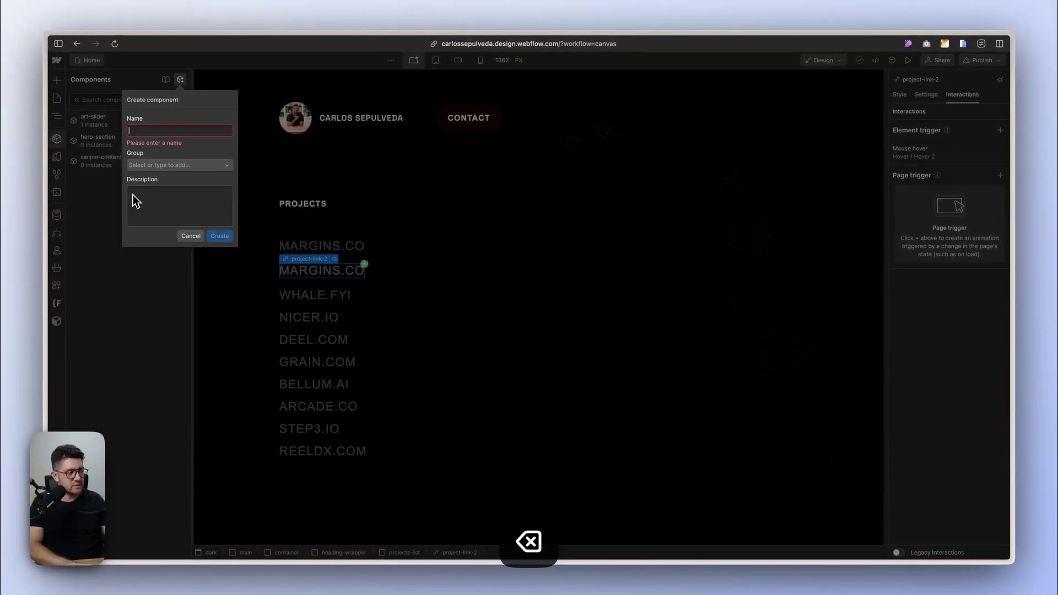
pyautogui.write('Link')
pyautogui.press('BackSpace')
pyautogui.press('BackSpace')
pyautogui.press('BackSpace')
pyautogui.press('BackSpace')
pyautogui.press('BackSpace')
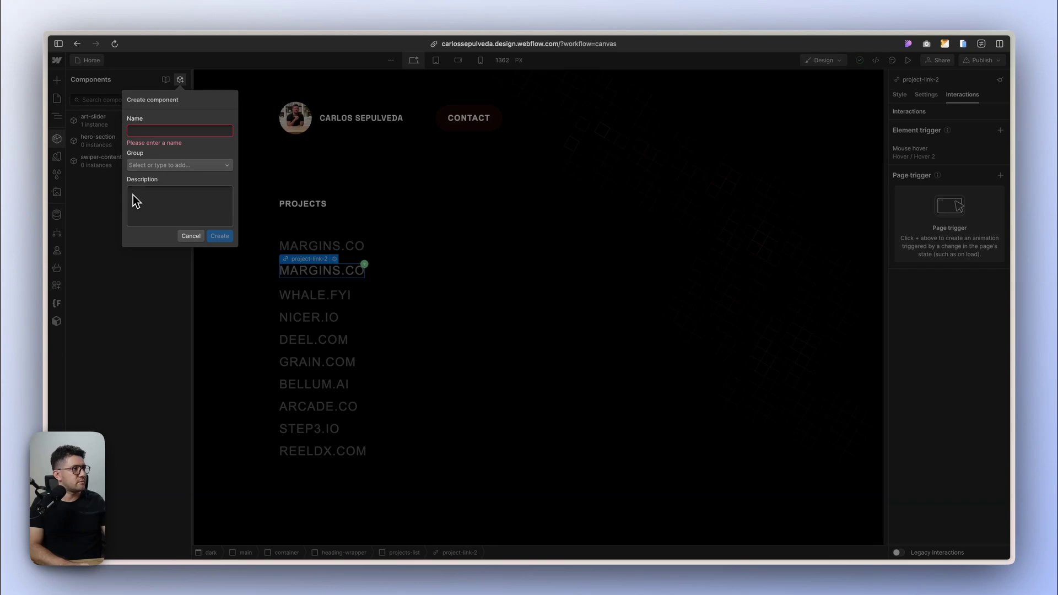
pyautogui.write('L')
pyautogui.press('BackSpace')
pyautogui.write('Lnk')
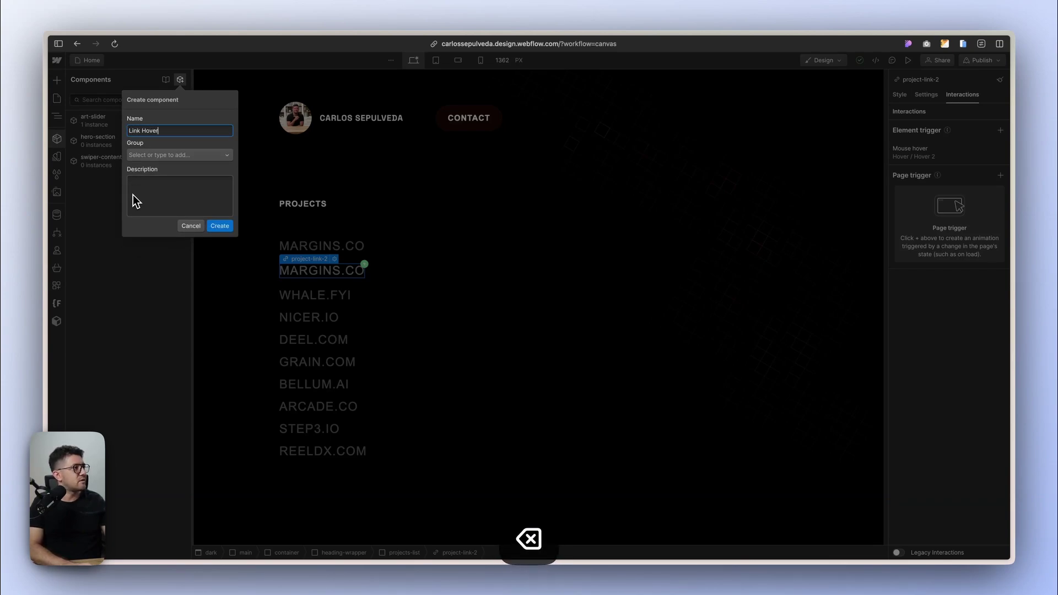
pyautogui.press('Return')
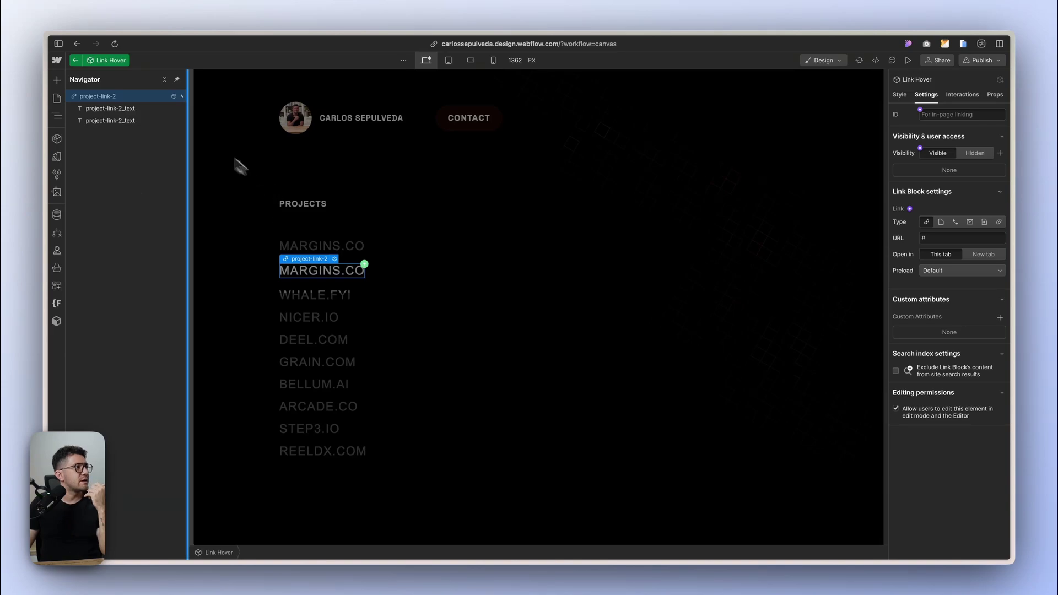
# Create a project-link-2_text property and bind both text elements to it
pyautogui.click(111, 109)
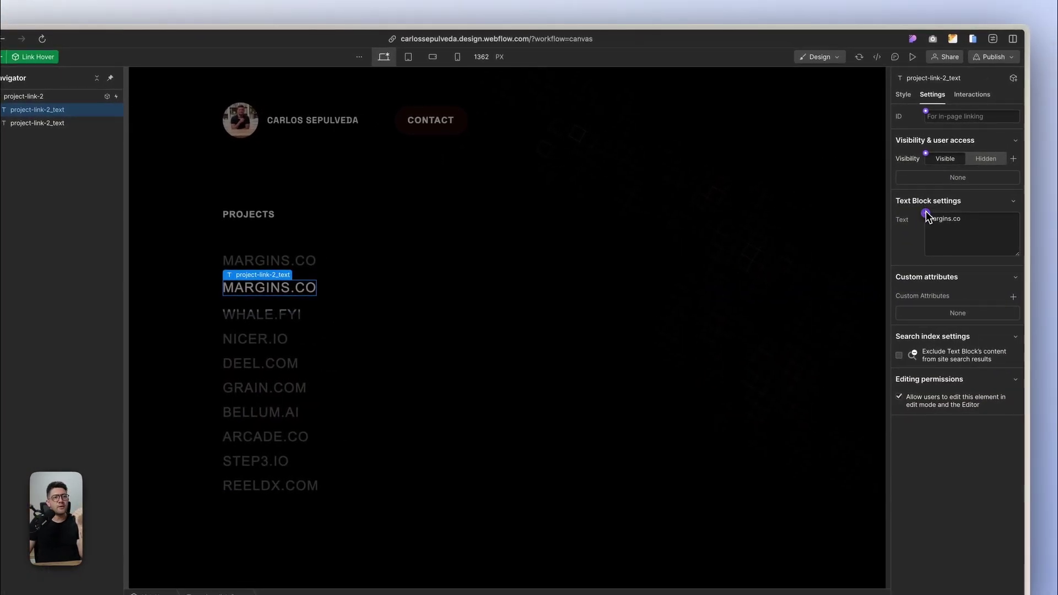
pyautogui.click(926, 214)
pyautogui.click(938, 234)
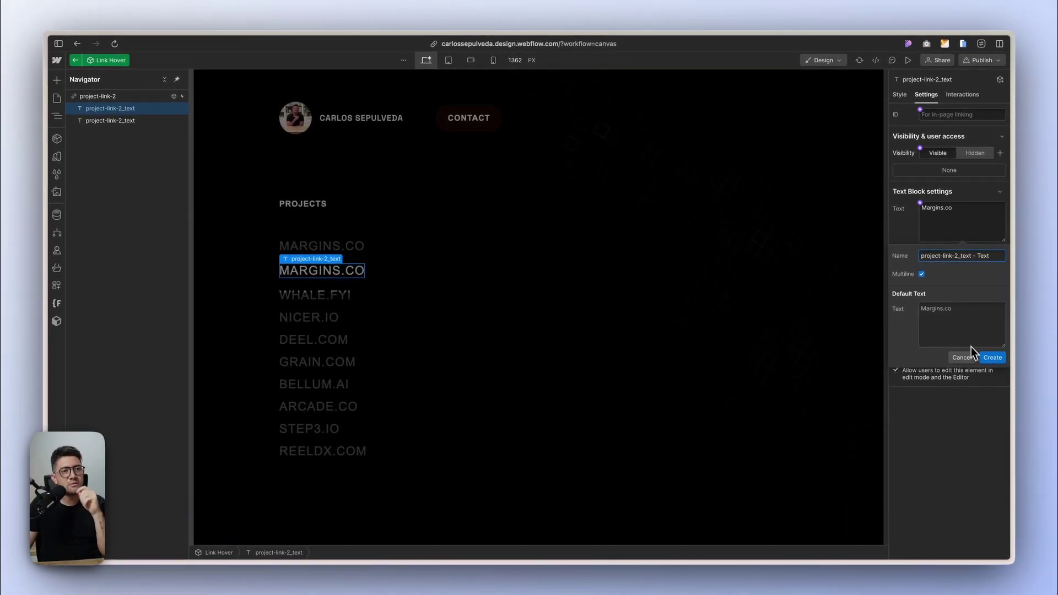
pyautogui.click(992, 358)
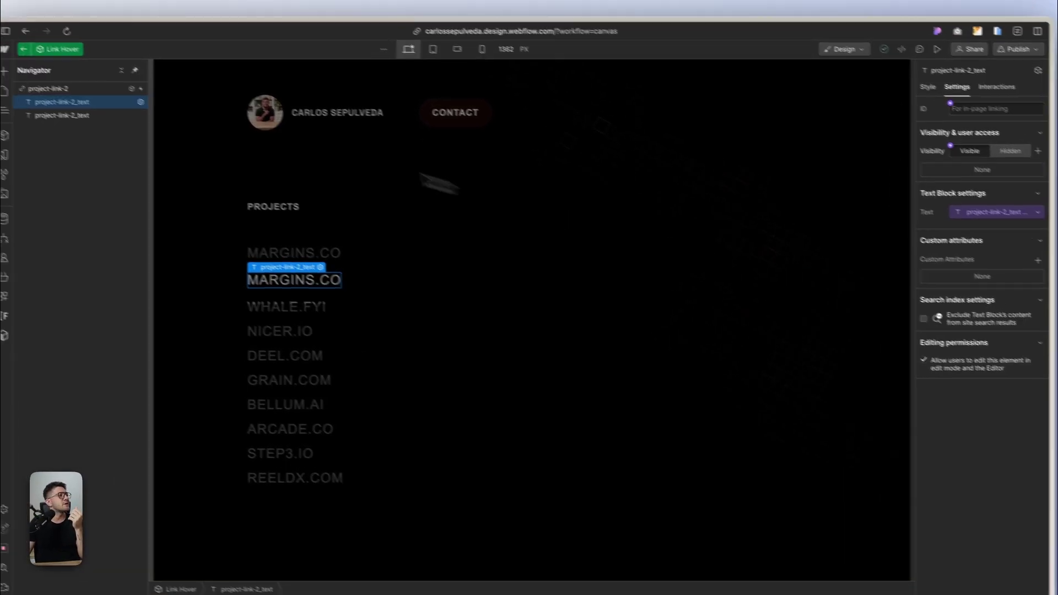
pyautogui.click(99, 115)
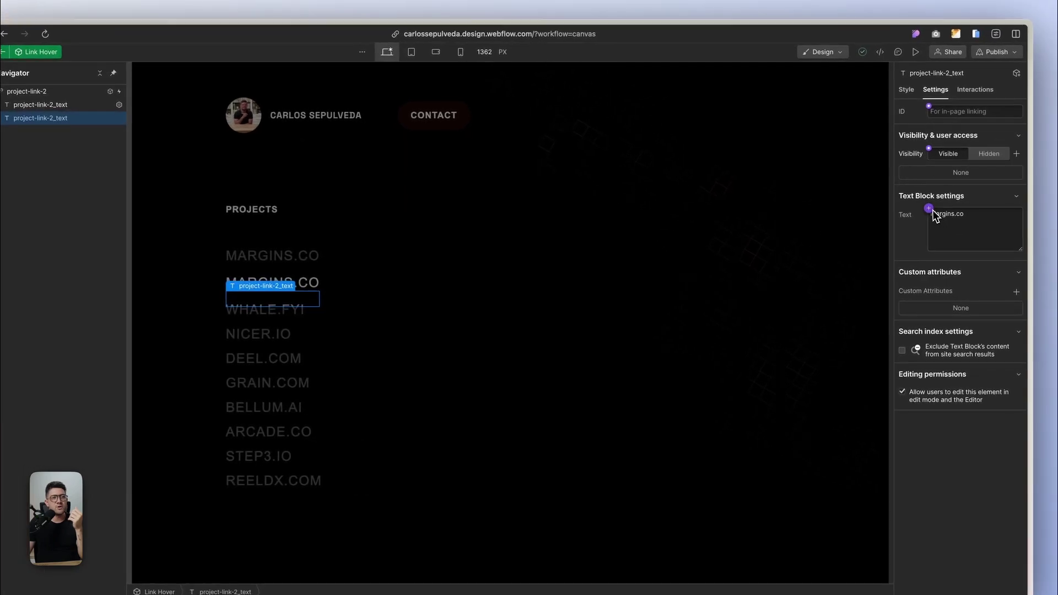
pyautogui.click(929, 209)
pyautogui.click(943, 257)
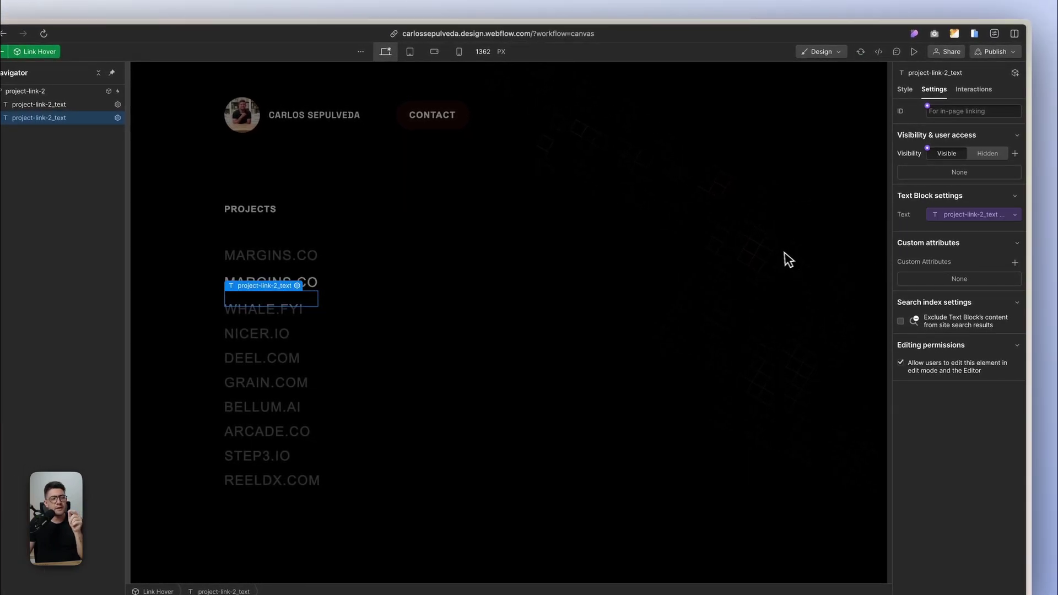
pyautogui.press('Escape')
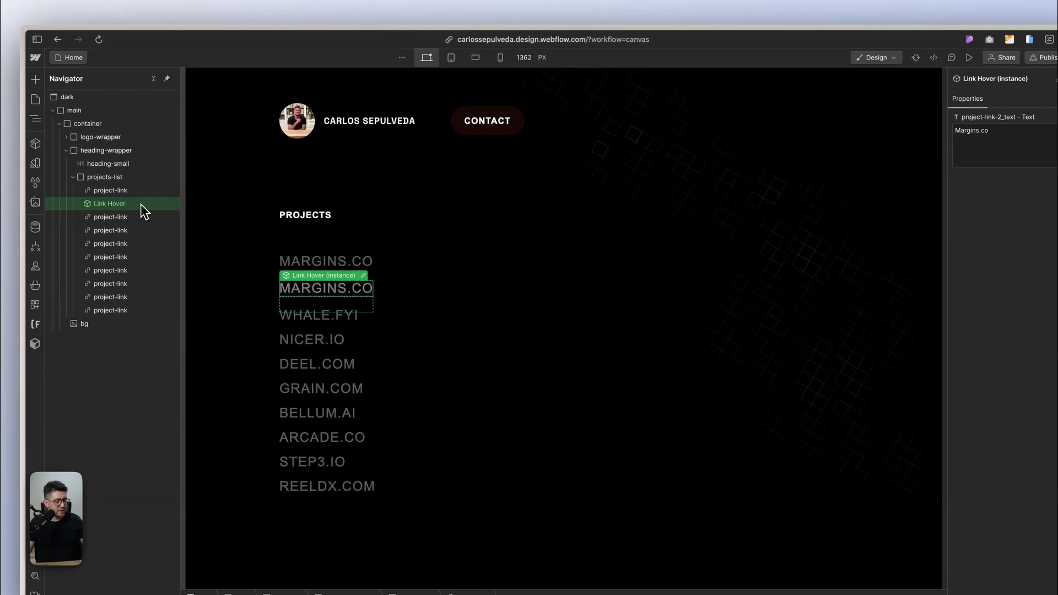
# Create and connect a new Link property for the Link Hover component's link
pyautogui.press('super+d')
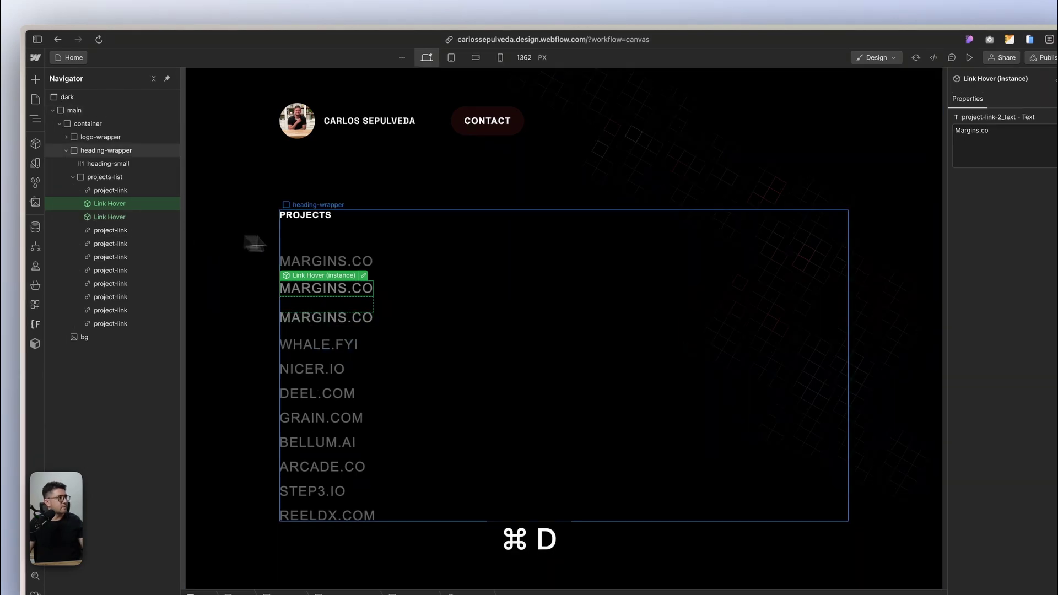
pyautogui.press('super+z')
pyautogui.doubleClick(128, 205)
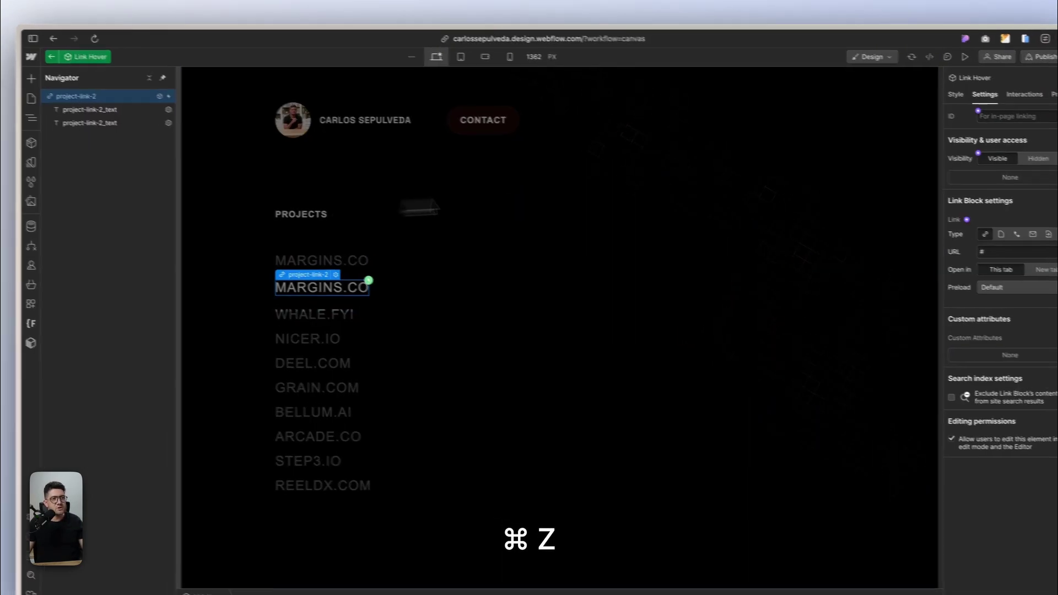
pyautogui.click(972, 221)
pyautogui.click(918, 228)
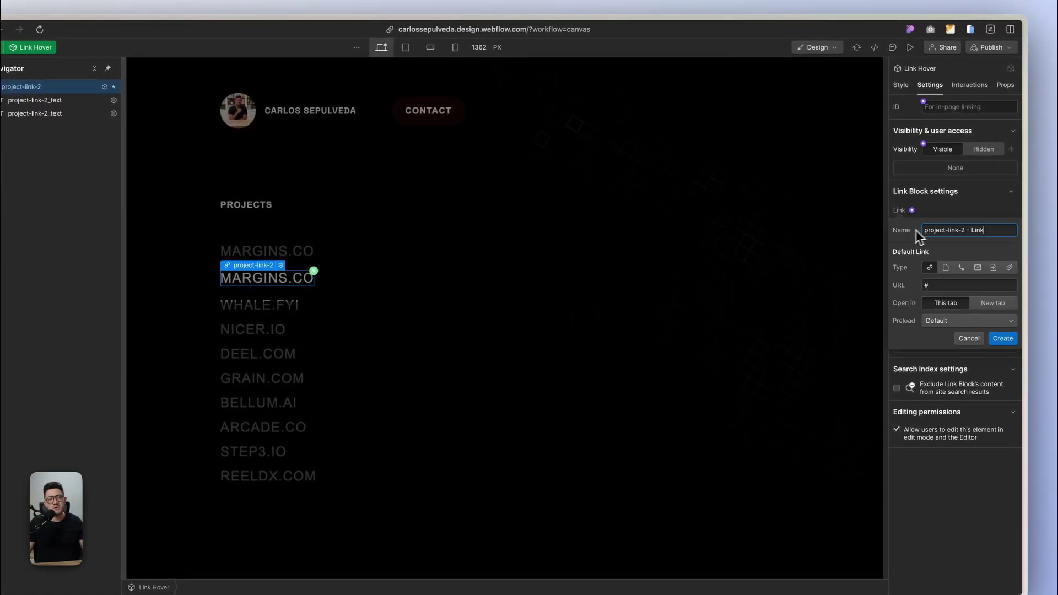
pyautogui.click(1002, 338)
pyautogui.click(566, 259)
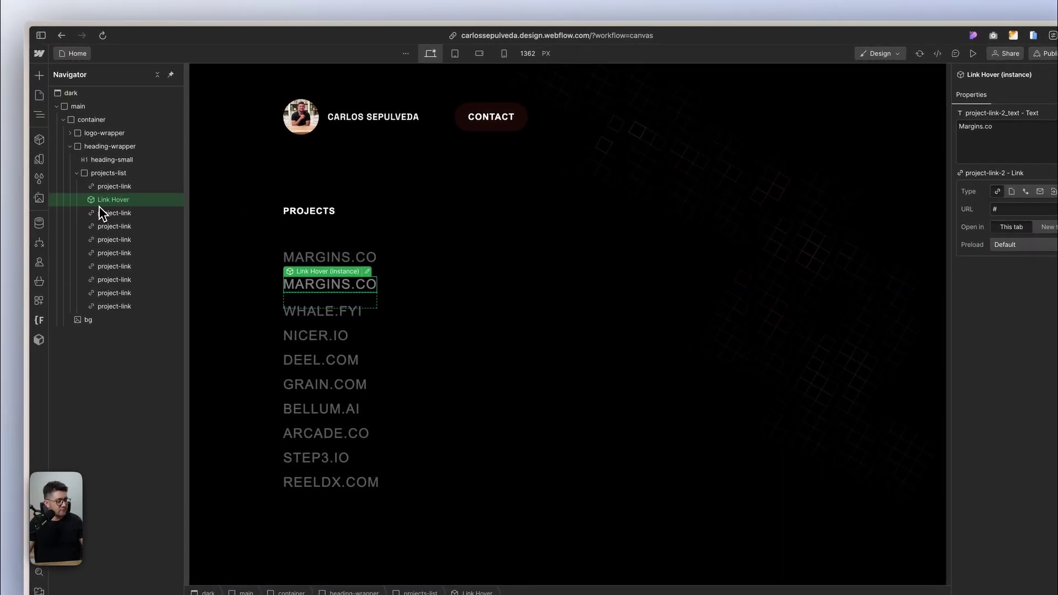
# Duplicate the Link Hover instance with Cmd+D and set the copy's Text property to 'Apple.com'
pyautogui.press('super+d')
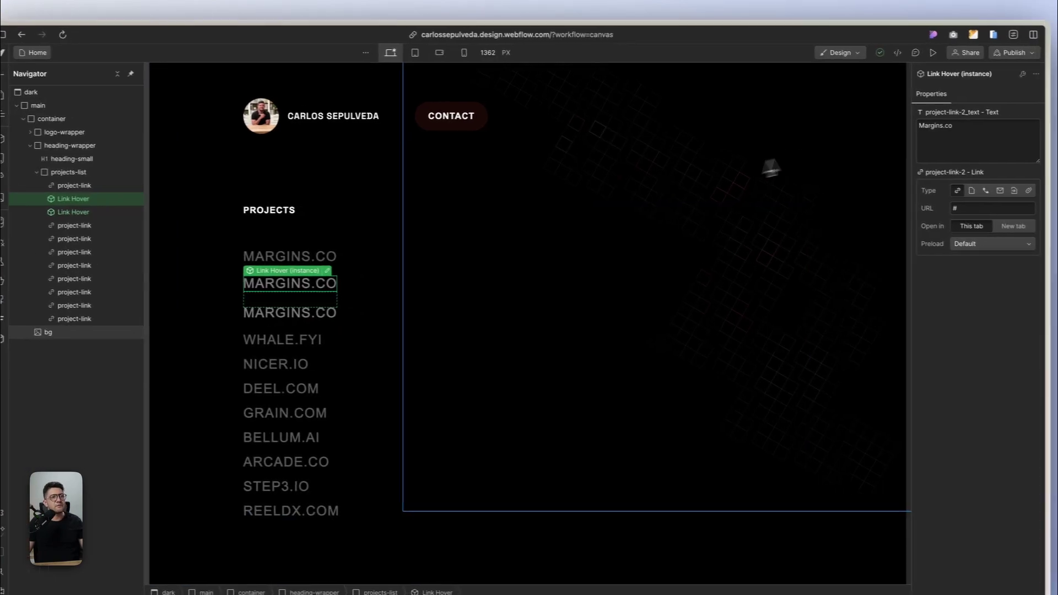
pyautogui.click(975, 127)
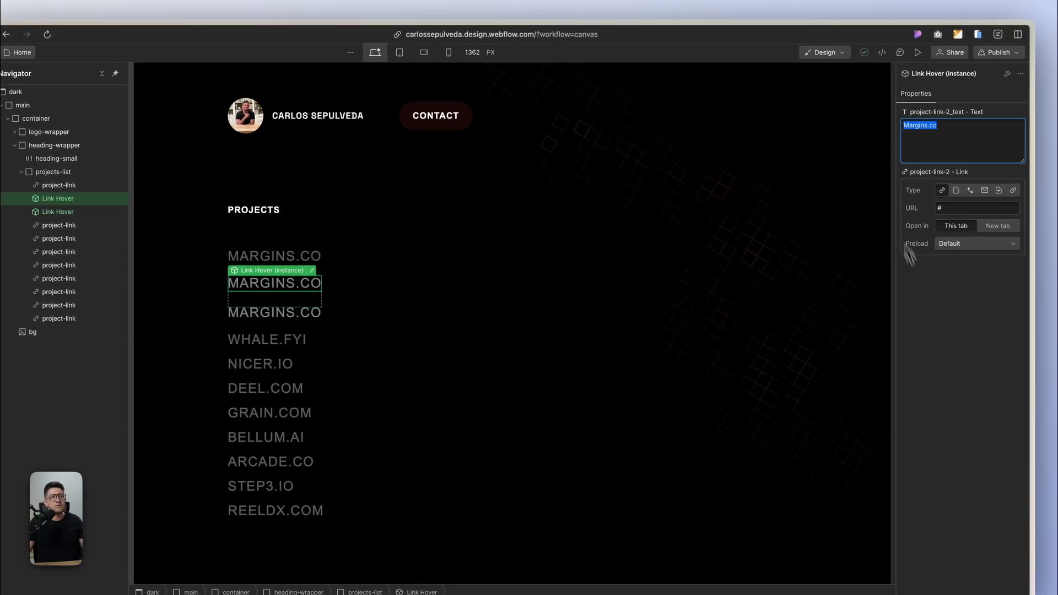
pyautogui.click(941, 318)
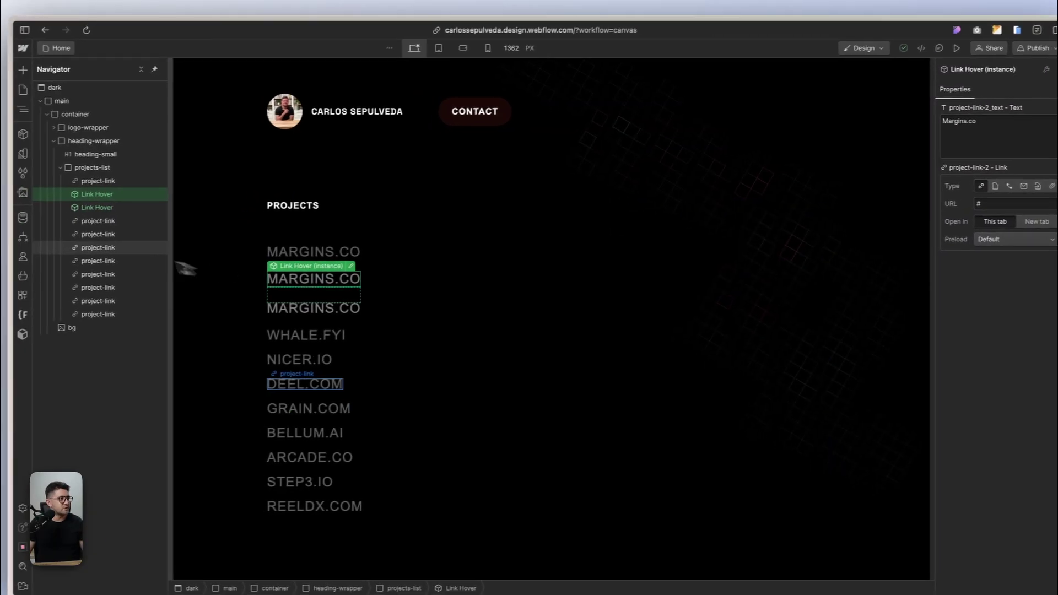
pyautogui.click(123, 209)
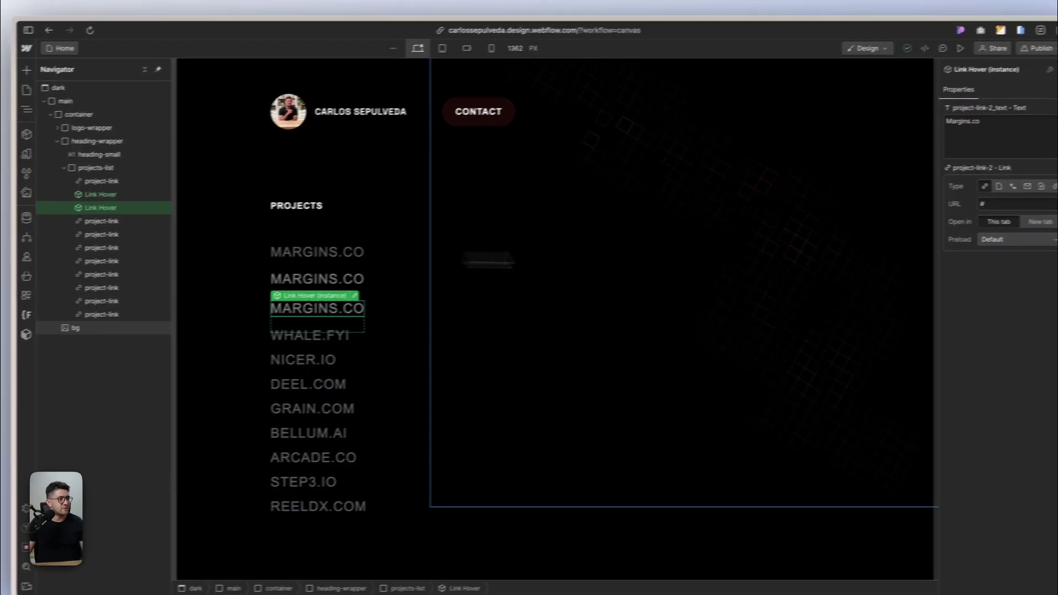
pyautogui.moveTo(969, 121); pyautogui.dragTo(989, 136)
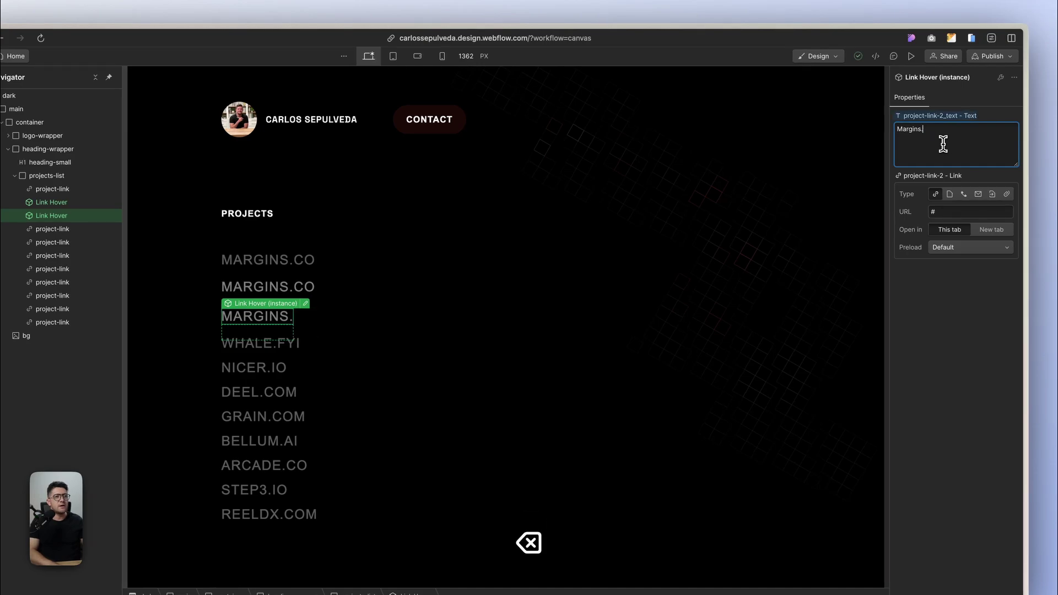
pyautogui.press('BackSpace')
pyautogui.press('BackSpace')
pyautogui.press('BackSpace')
pyautogui.press('BackSpace')
pyautogui.write('App')
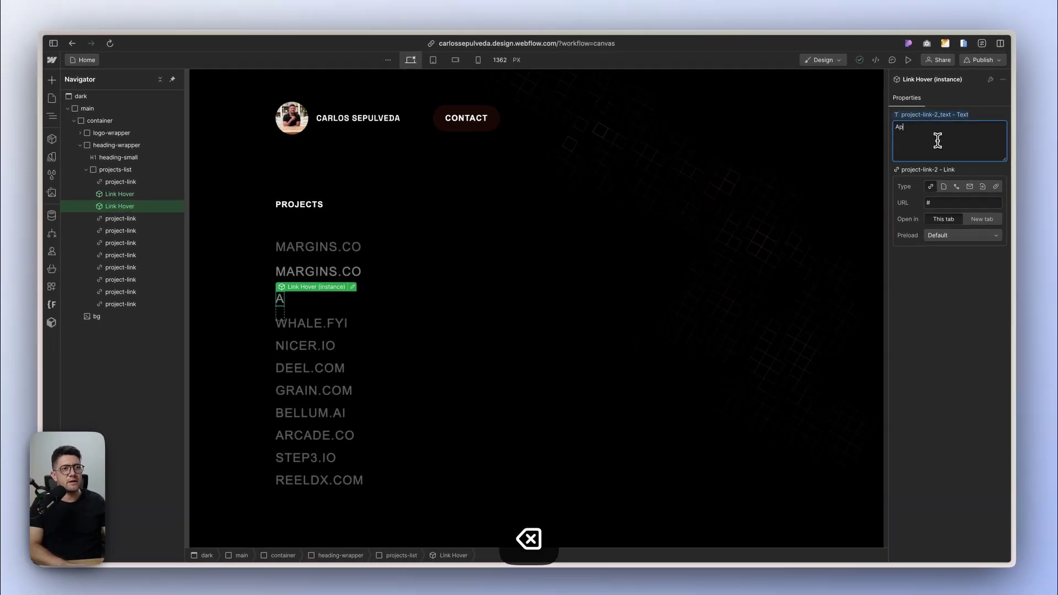
pyautogui.write('le.c')
pyautogui.press('BackSpace')
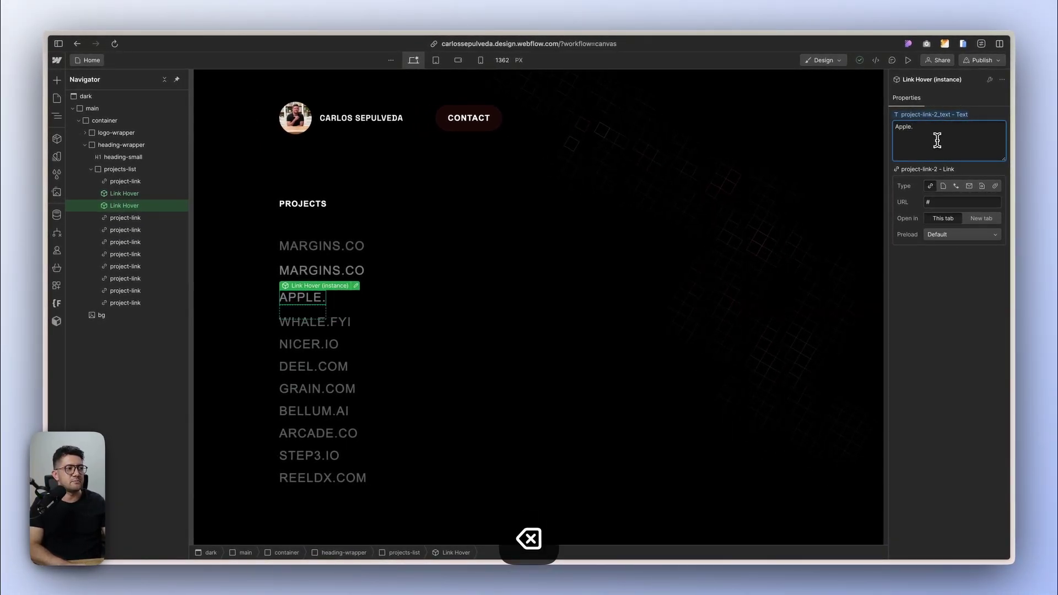
pyautogui.write('com')
pyautogui.click(724, 315)
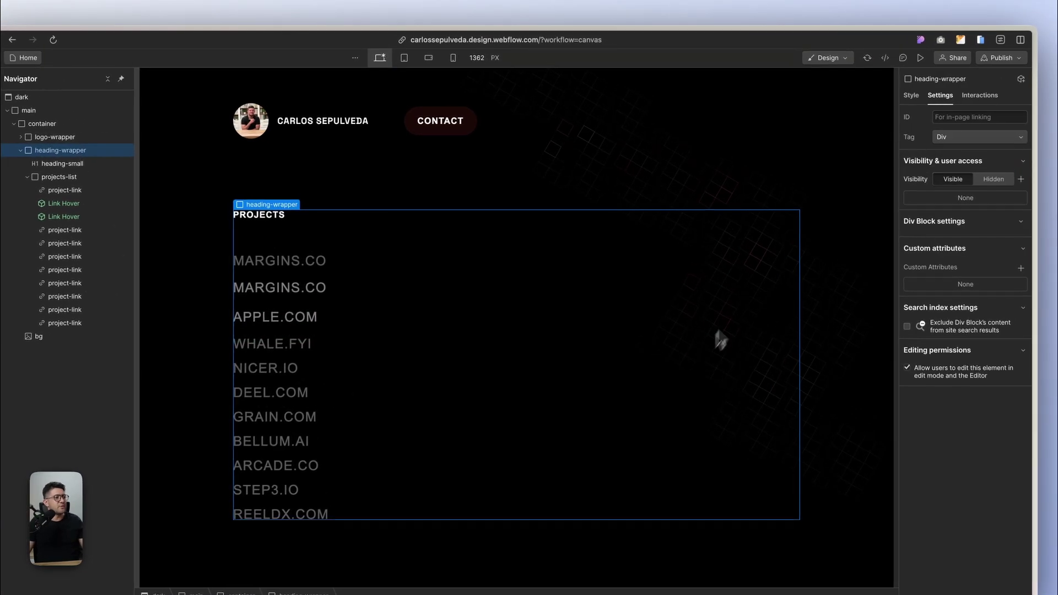
pyautogui.click(921, 58)
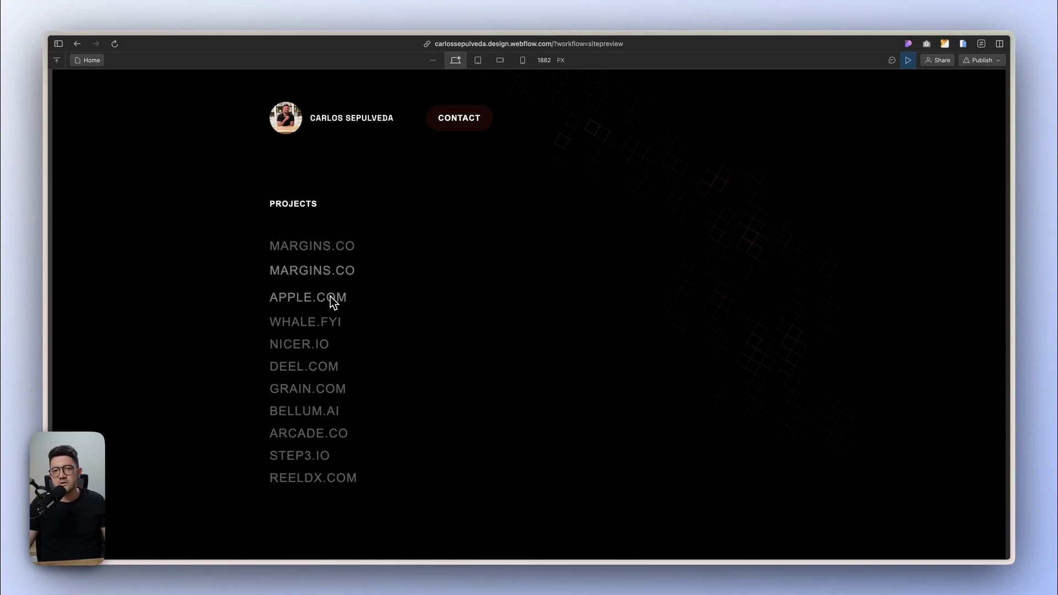
pyautogui.press('super+shift+p')
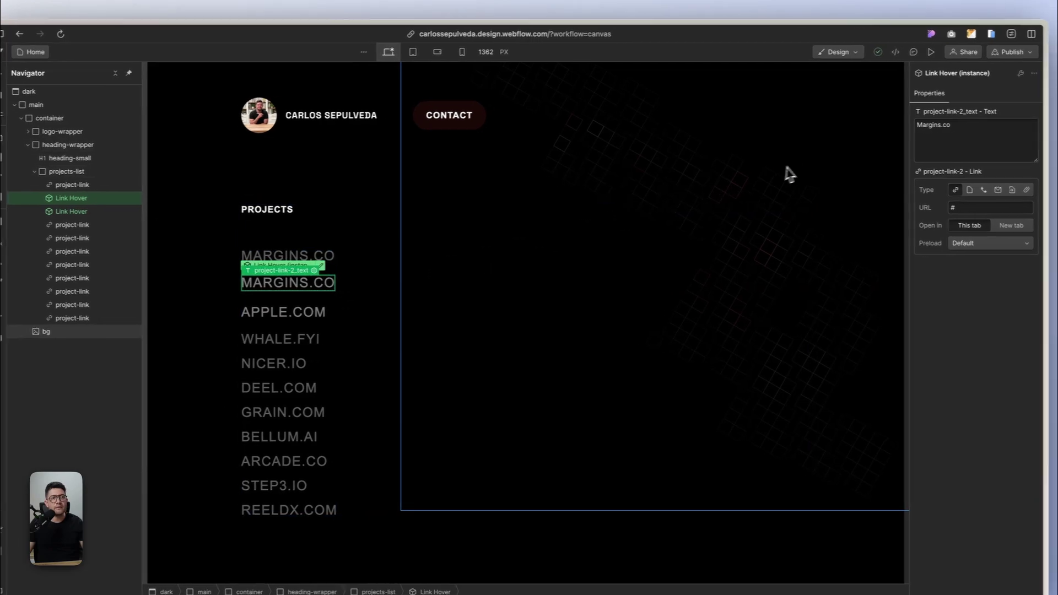
# Give the link text's Hover state an opacity of 80%
pyautogui.click(1031, 73)
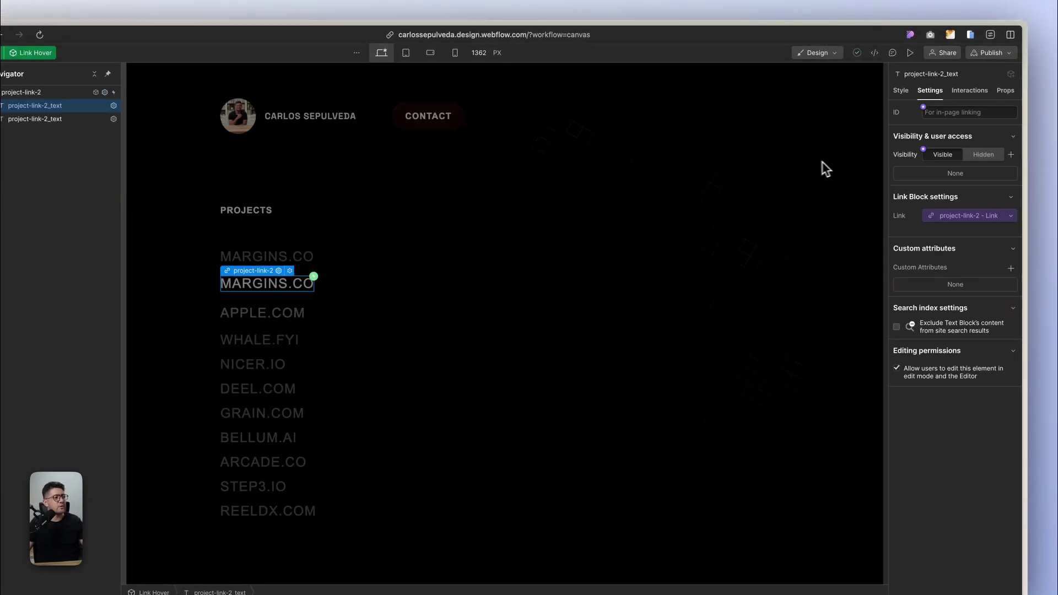
pyautogui.click(905, 91)
pyautogui.click(1006, 127)
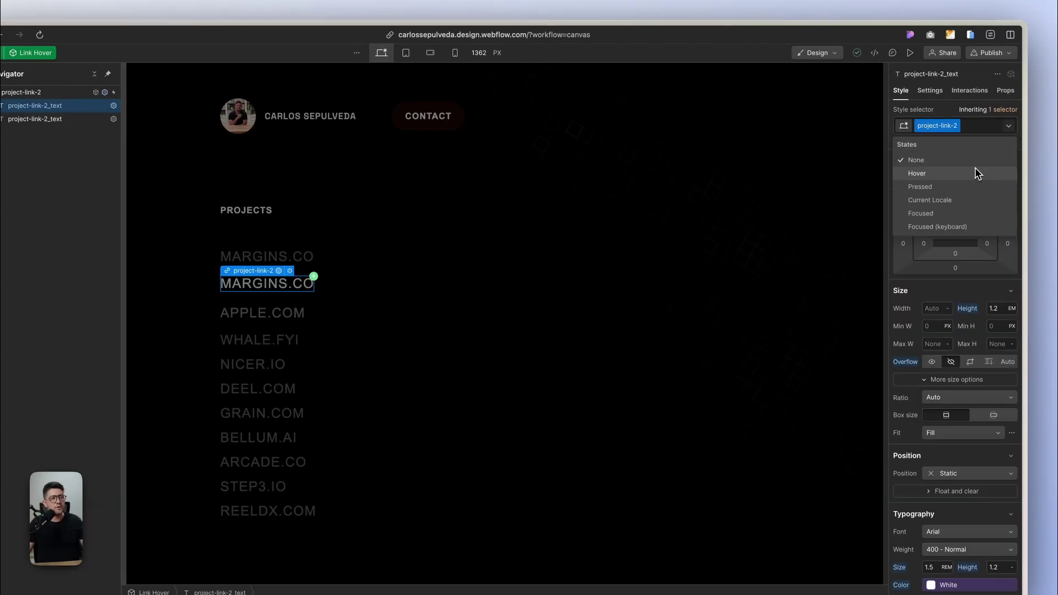
pyautogui.click(975, 170)
pyautogui.scroll(-10, 970, 230)
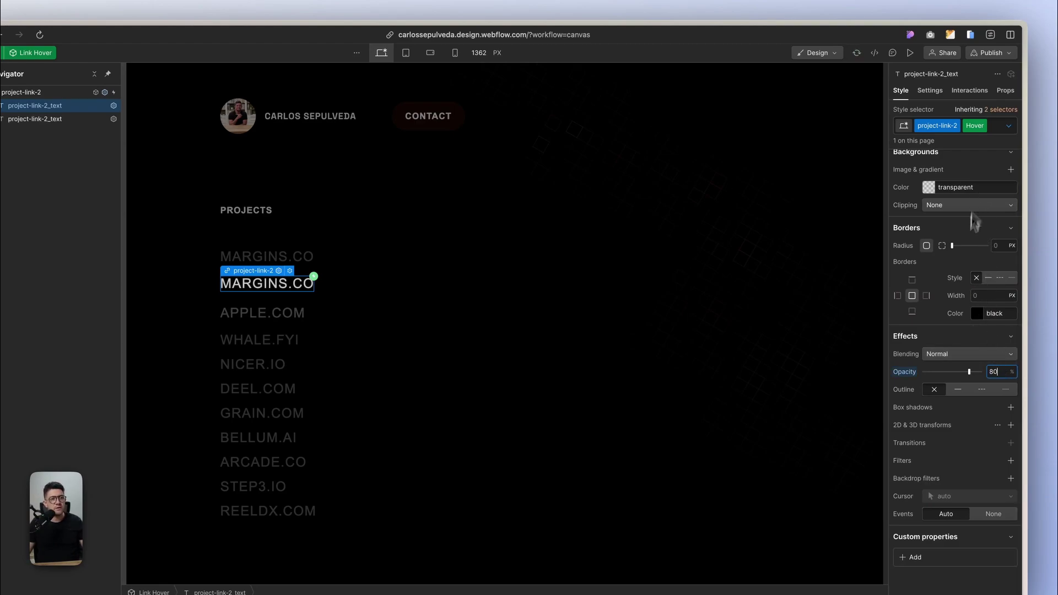
pyautogui.moveTo(972, 373); pyautogui.dragTo(1004, 372)
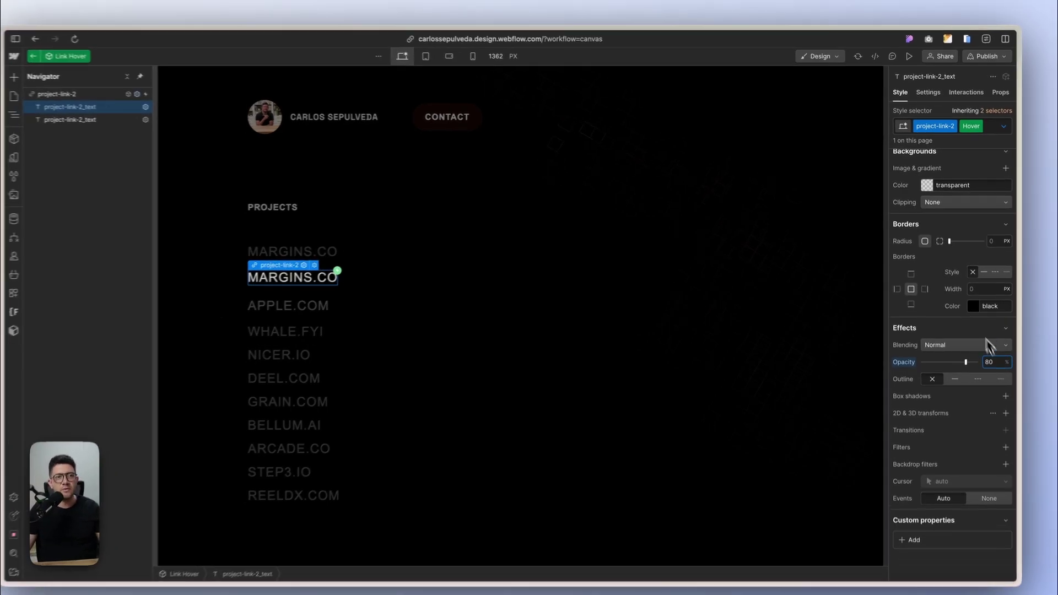
# Add an Opacity transition to the link text's default state and check it in preview
pyautogui.click(997, 127)
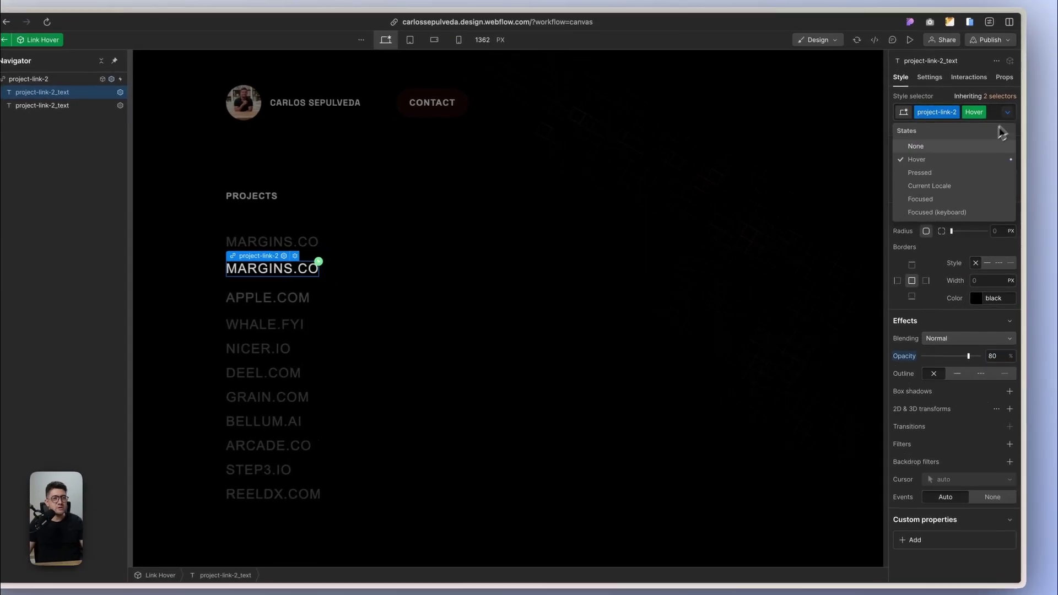
pyautogui.click(915, 147)
pyautogui.click(1011, 428)
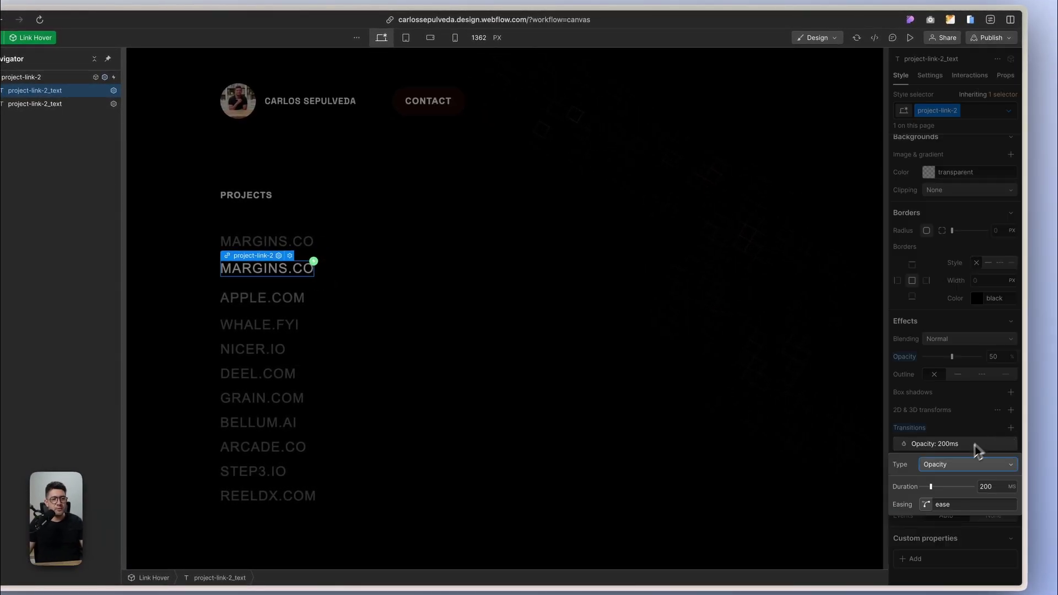
pyautogui.click(990, 487)
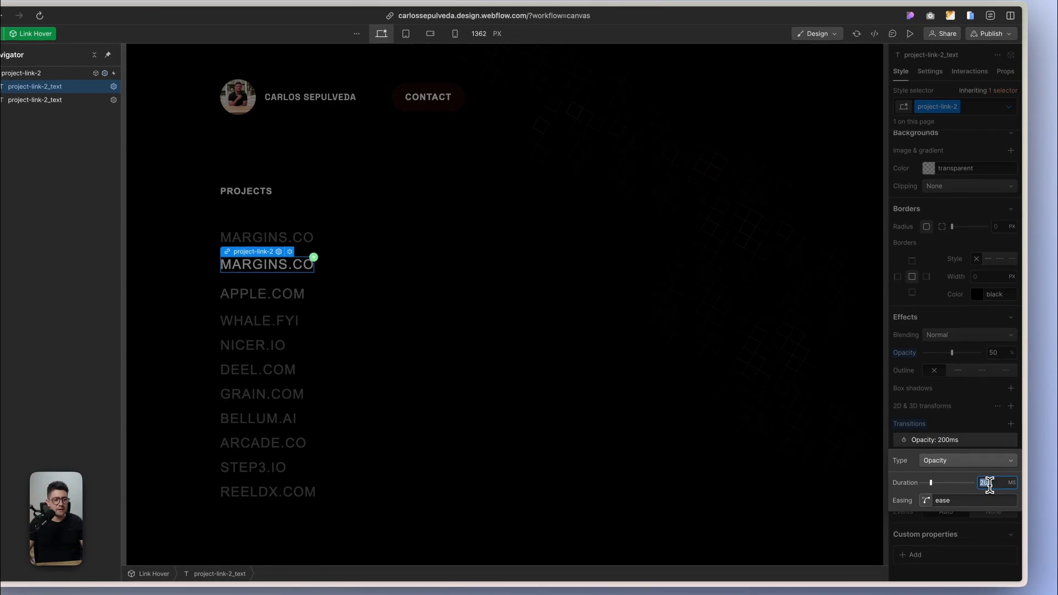
pyautogui.click(910, 390)
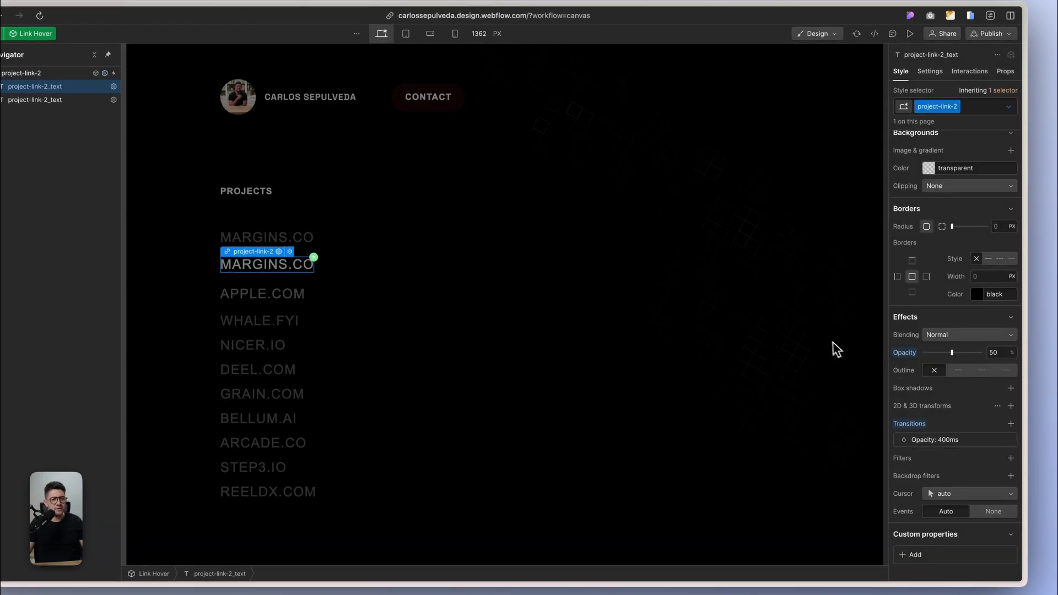
pyautogui.click(910, 33)
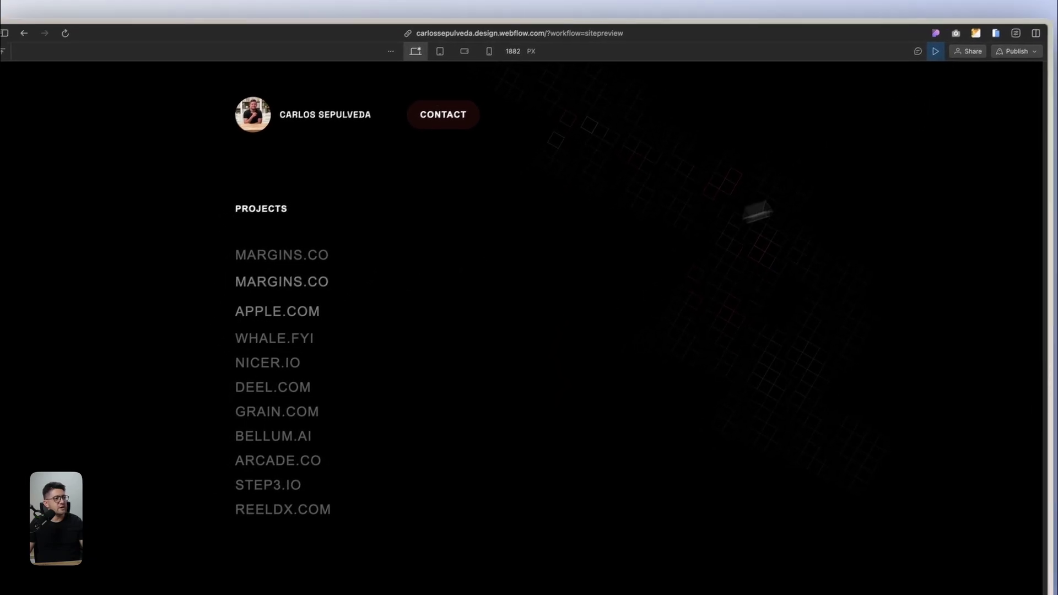
pyautogui.click(924, 65)
# Set the Opacity transition duration to 200 ms and preview the hover fade
pyautogui.scroll(-10, 987, 369)
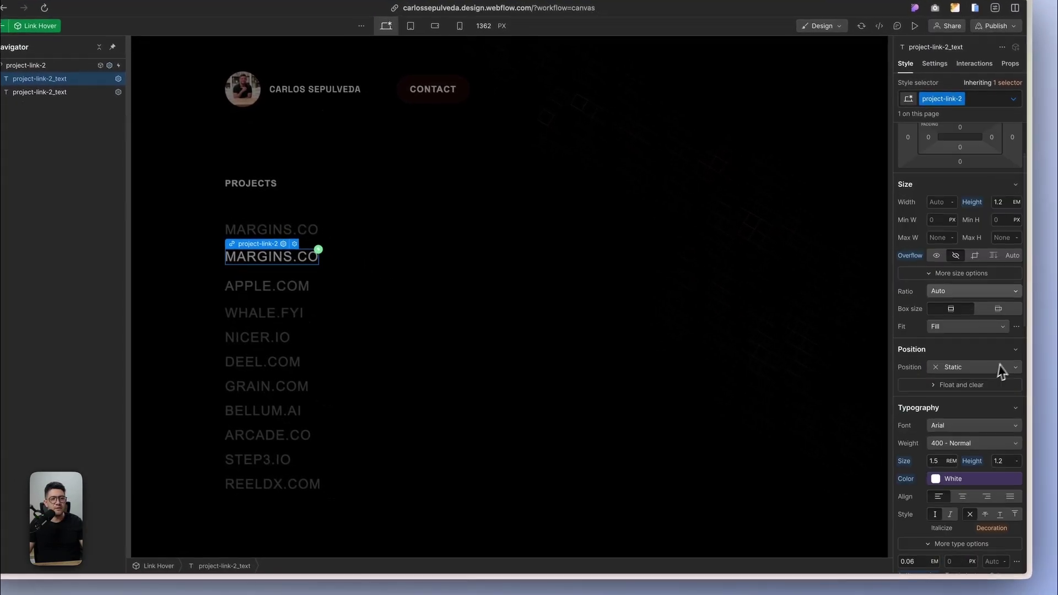
pyautogui.scroll(-2, 984, 368)
pyautogui.click(965, 511)
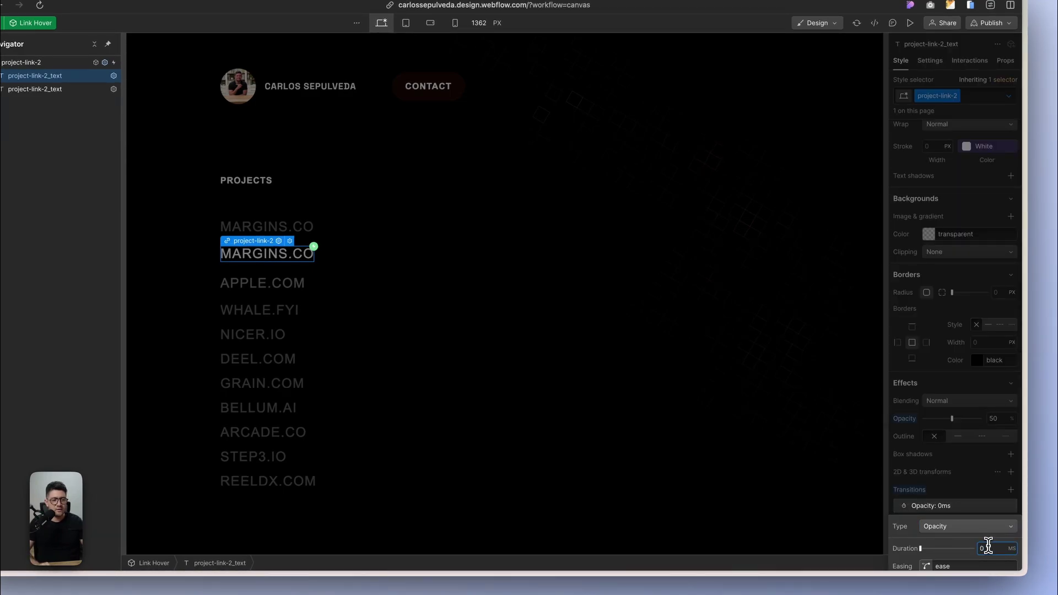
pyautogui.press('BackSpace')
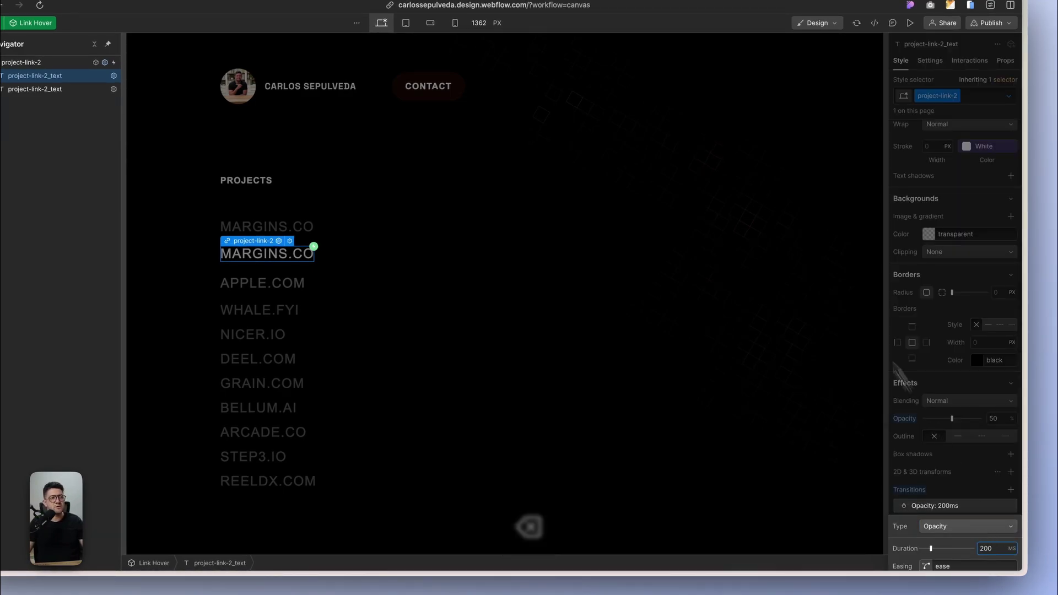
pyautogui.press('Escape')
pyautogui.press('super+shift+p')
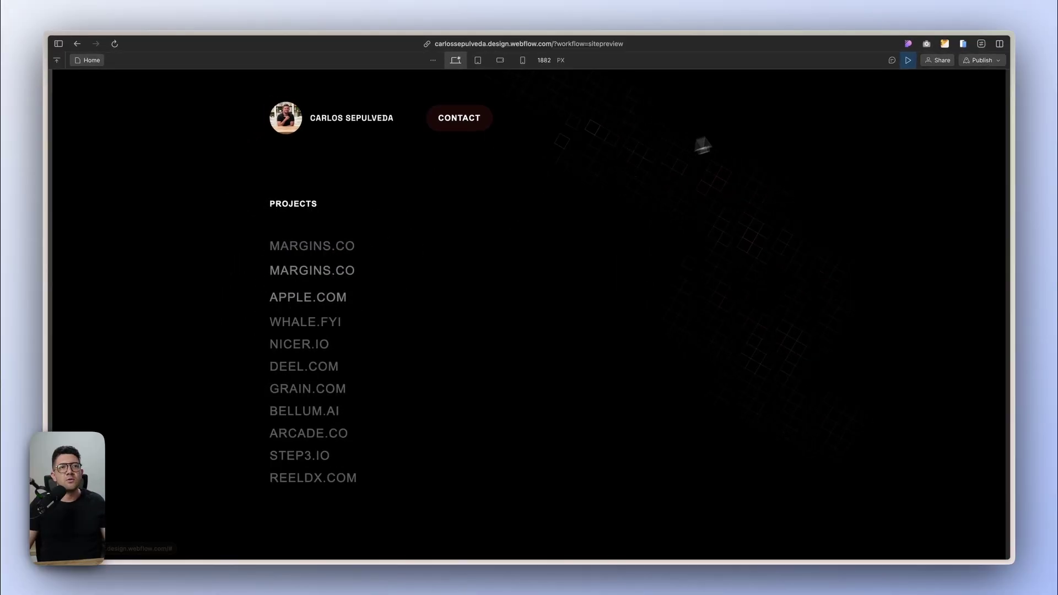
# Leave preview mode to return to the Designer canvas
pyautogui.click(909, 60)
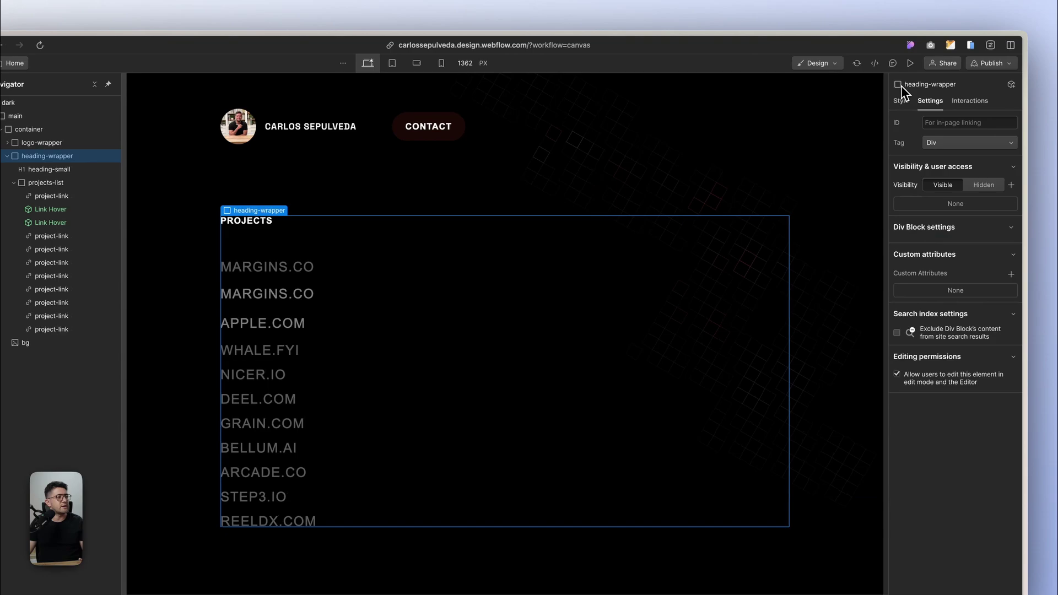